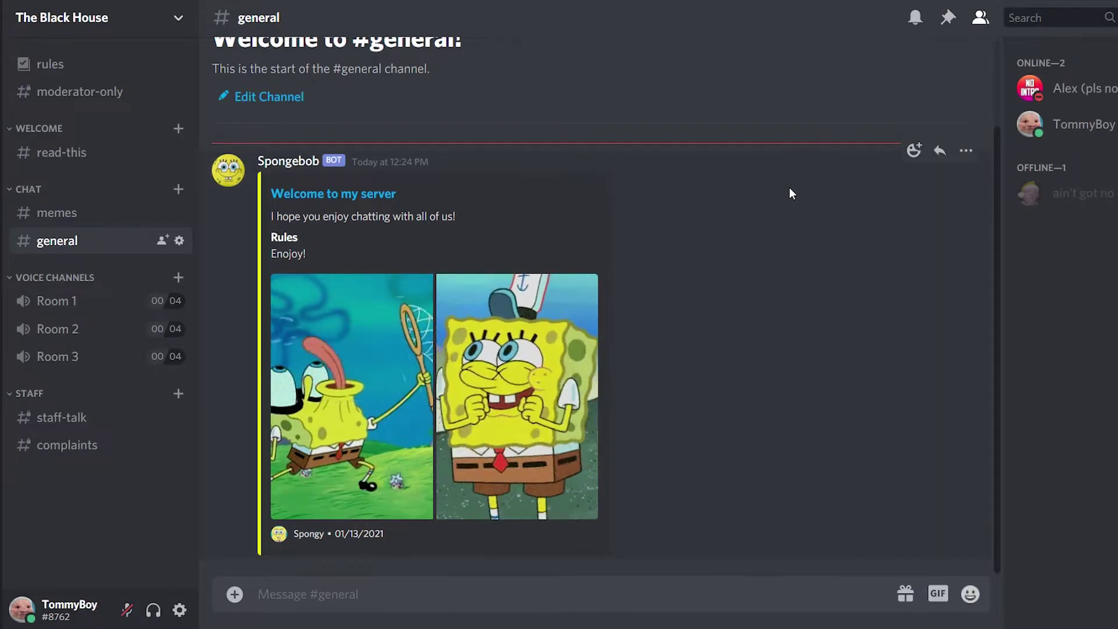
- Preview the Spongebob welcome GIF in Discord, then bring up the Discohook editor
mouse_move(997, 303)
left_mouse_down()
mouse_move(1002, 258)
mouse_move(1006, 322)
left_mouse_up()
left_click(475, 423)
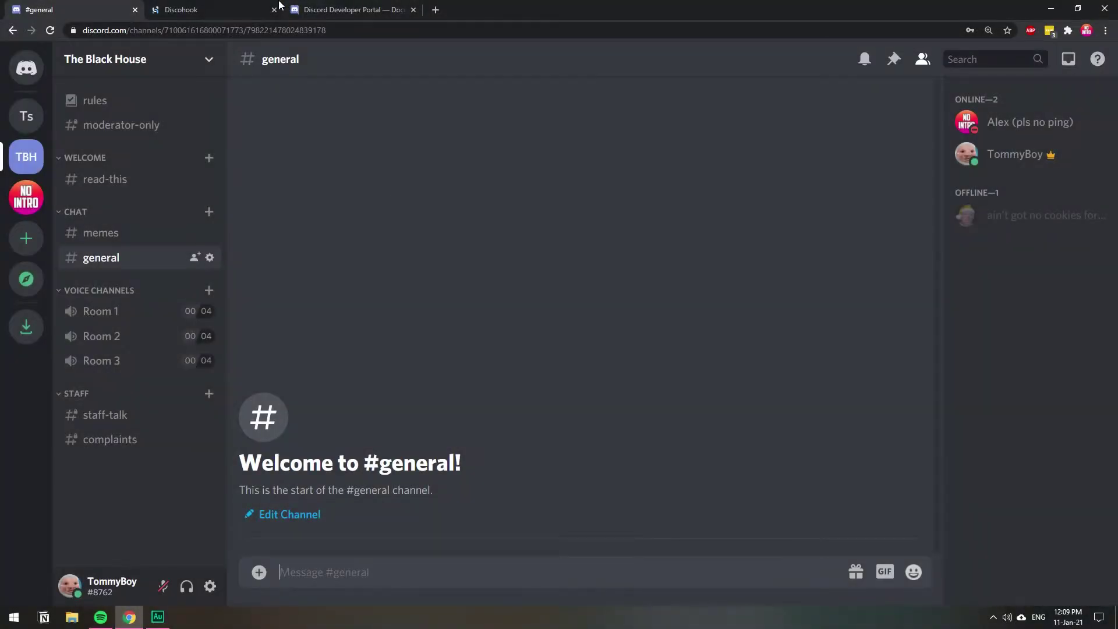
left_click(214, 8)
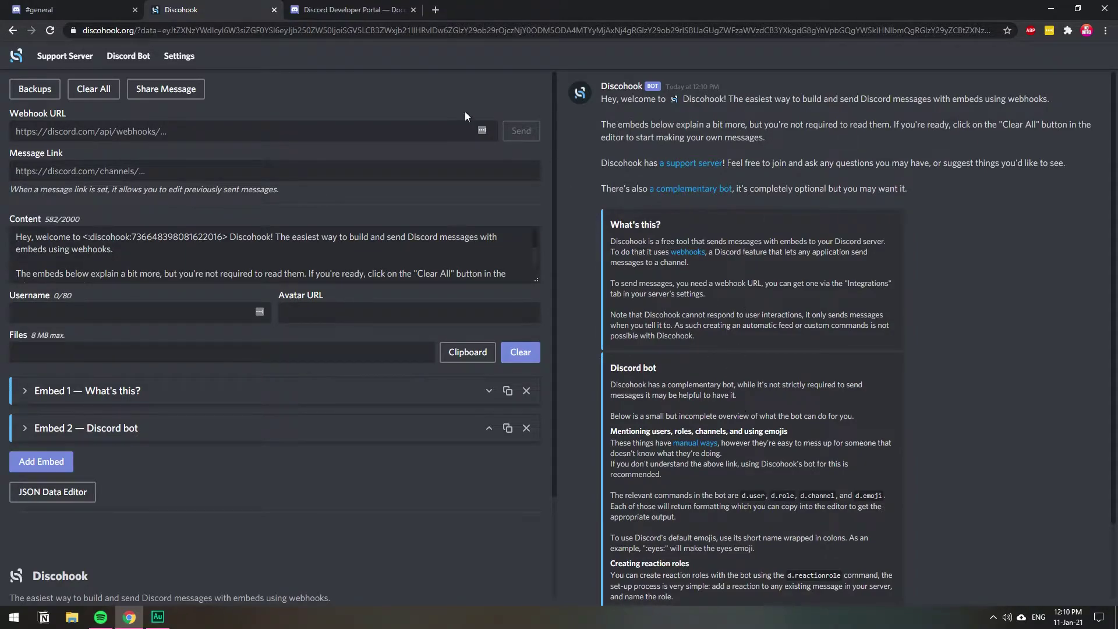
- Wipe the sample welcome text and both sample embeds with Clear All, confirming the dialog
left_click_drag(691, 263, 794, 406)
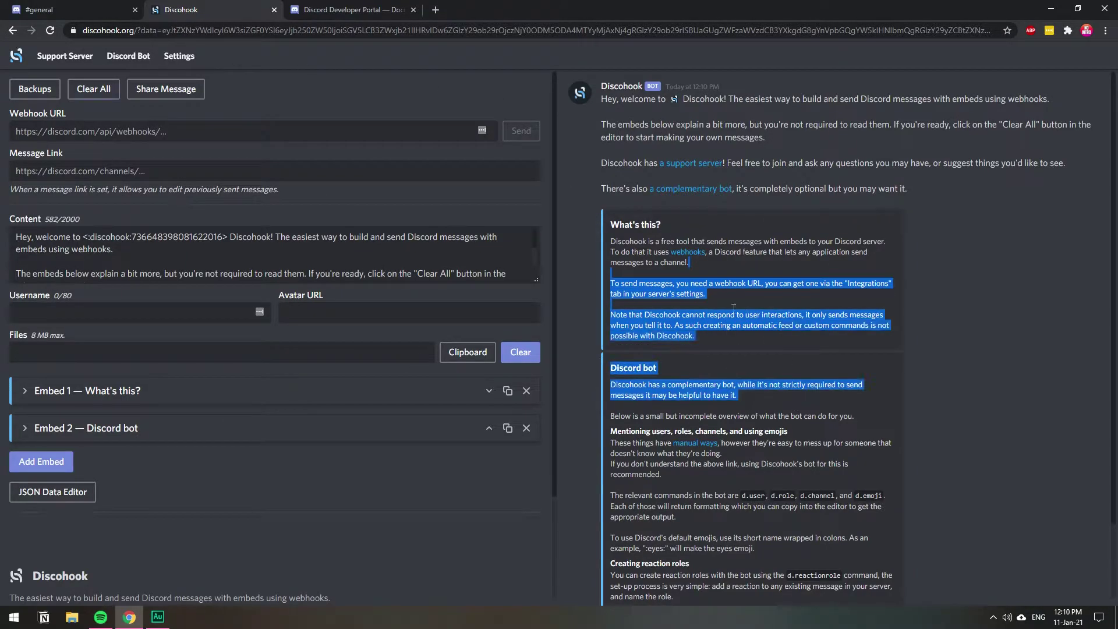
left_click(103, 99)
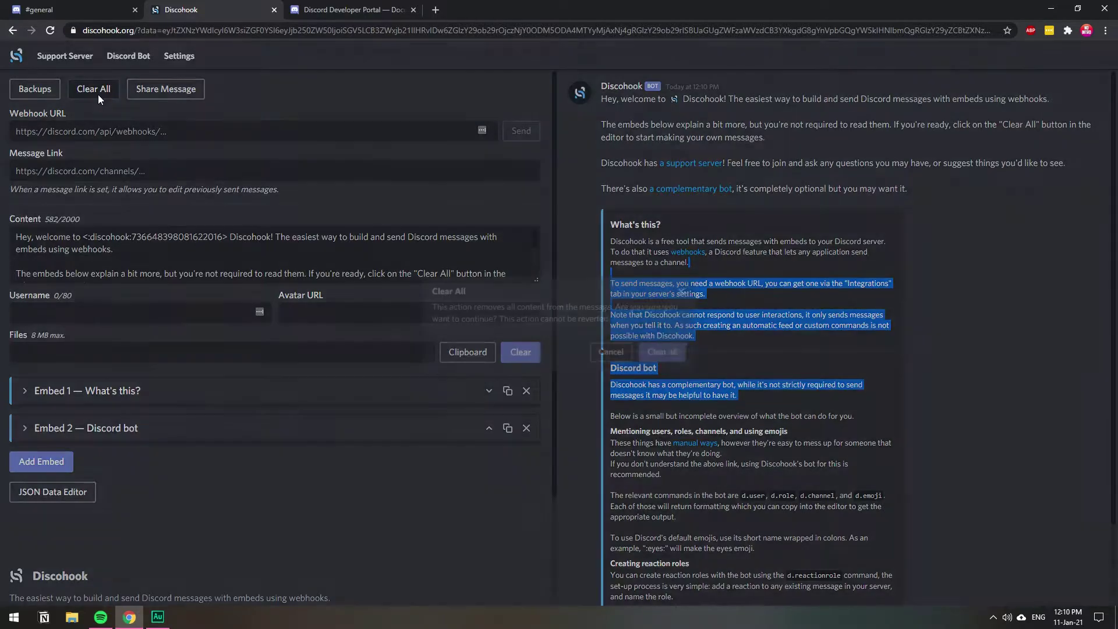
left_click(687, 354)
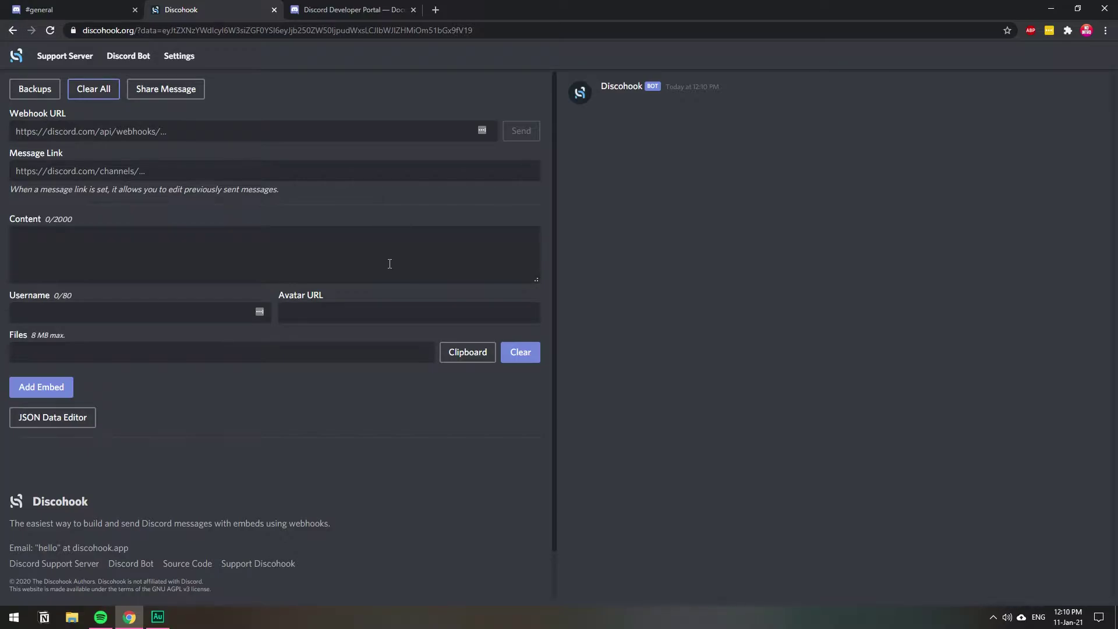
- Open the Discord server's Server Settings at the Integrations page
left_click(75, 9)
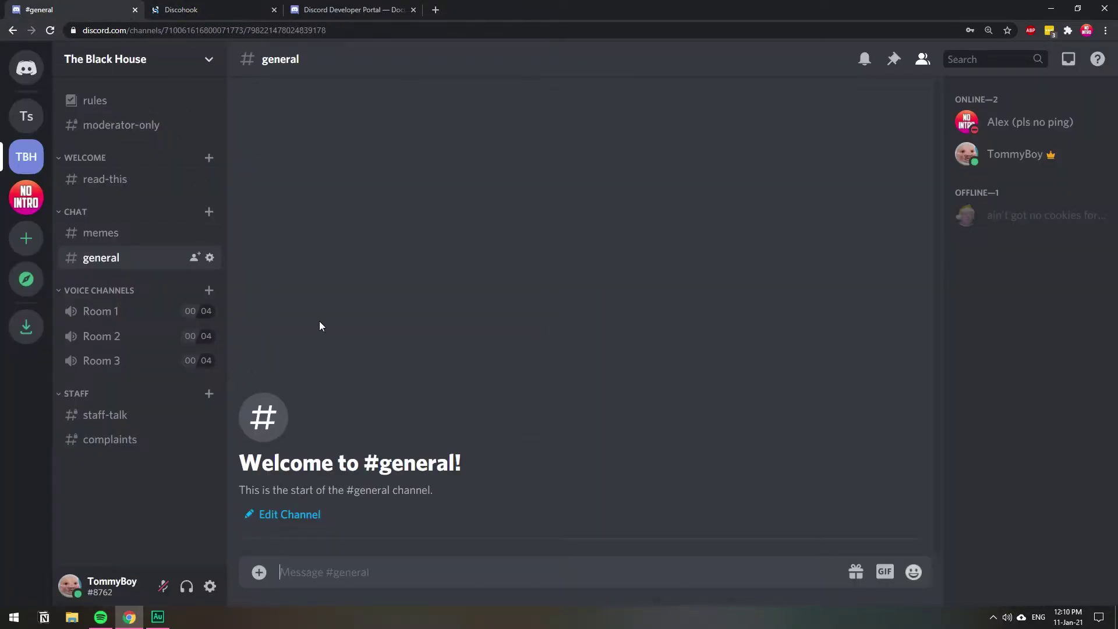
left_click(208, 59)
left_click(166, 169)
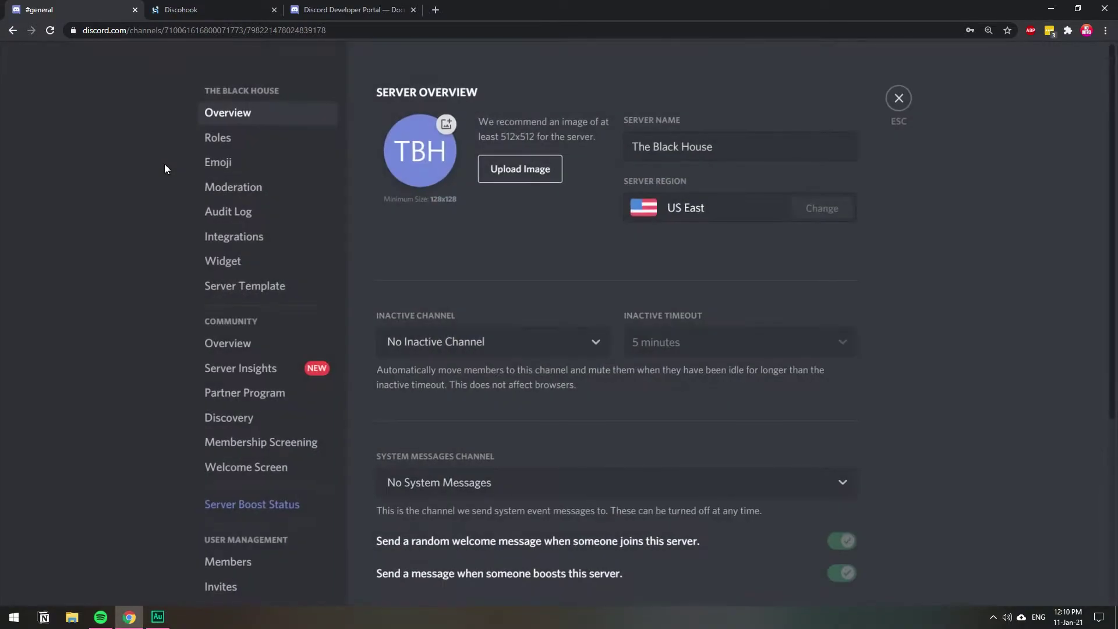
left_click(254, 247)
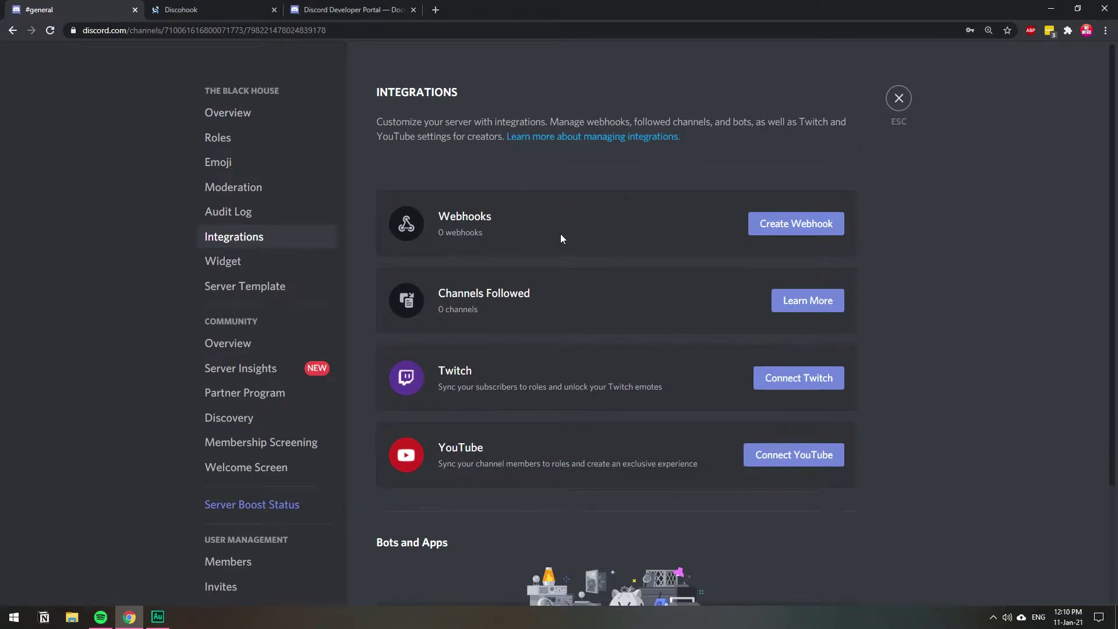
- Create the Captain Hook webhook posting to #general, save it, and copy its URL
left_click(797, 225)
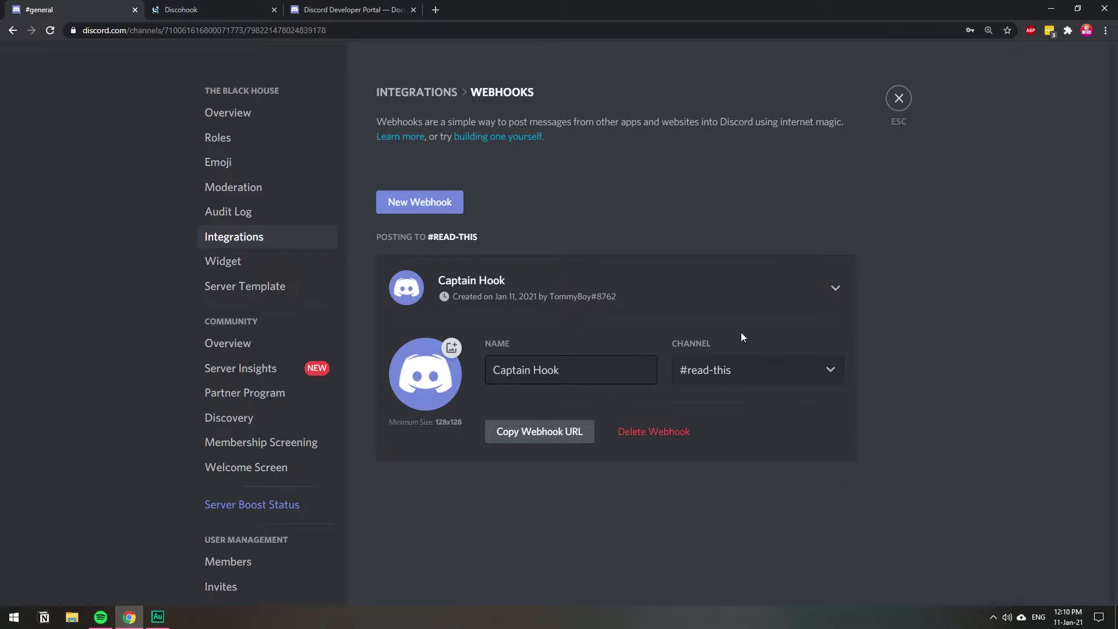
left_click(756, 370)
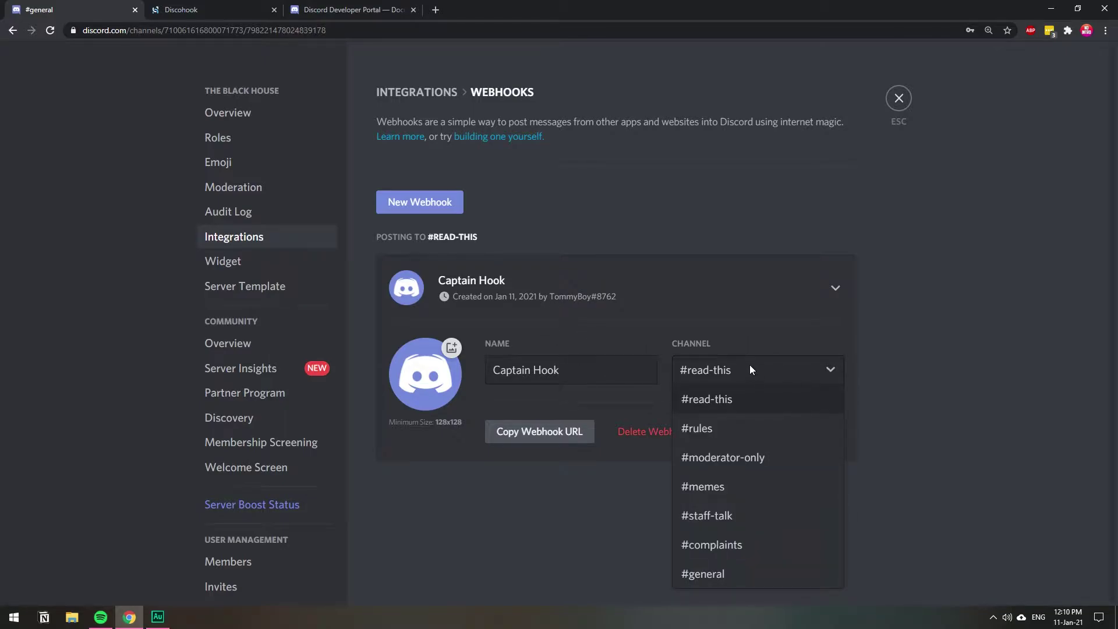
left_click(719, 571)
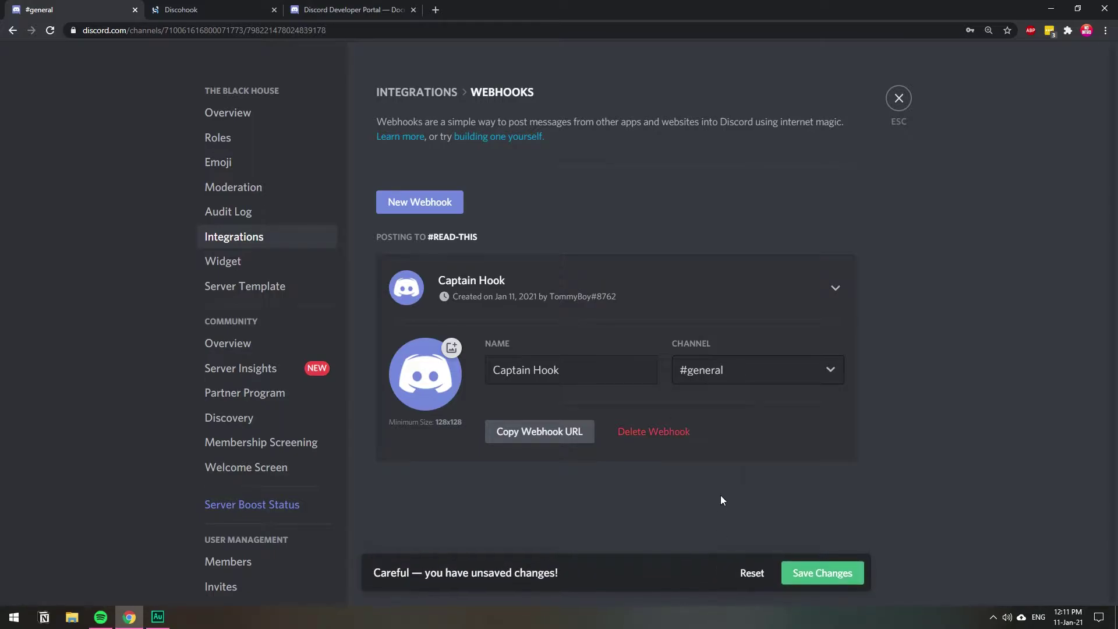
left_click(804, 569)
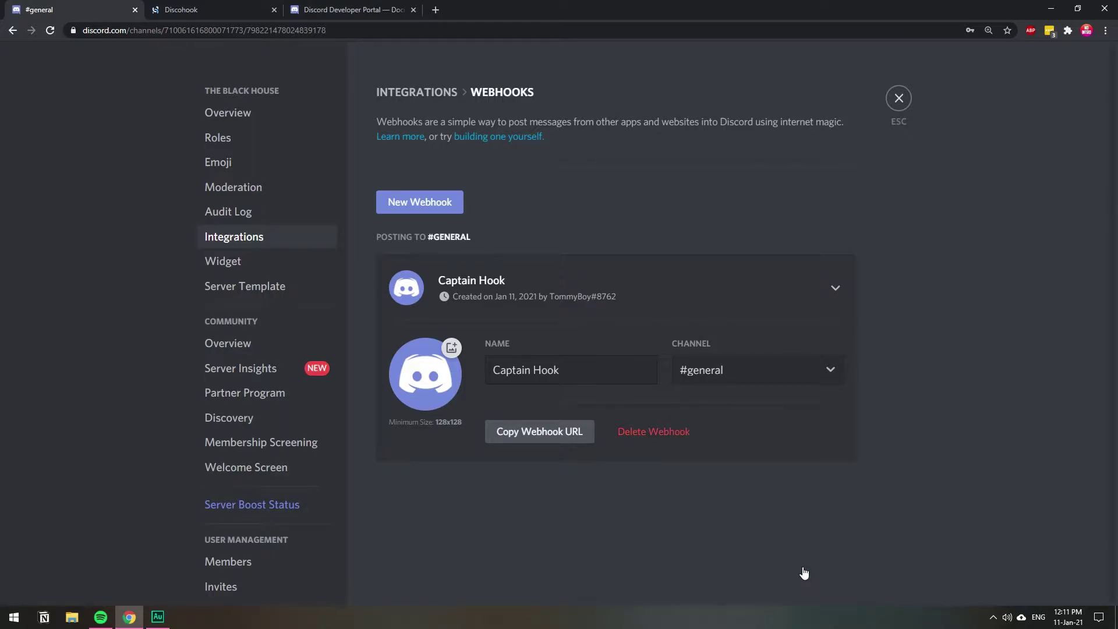
left_click(558, 436)
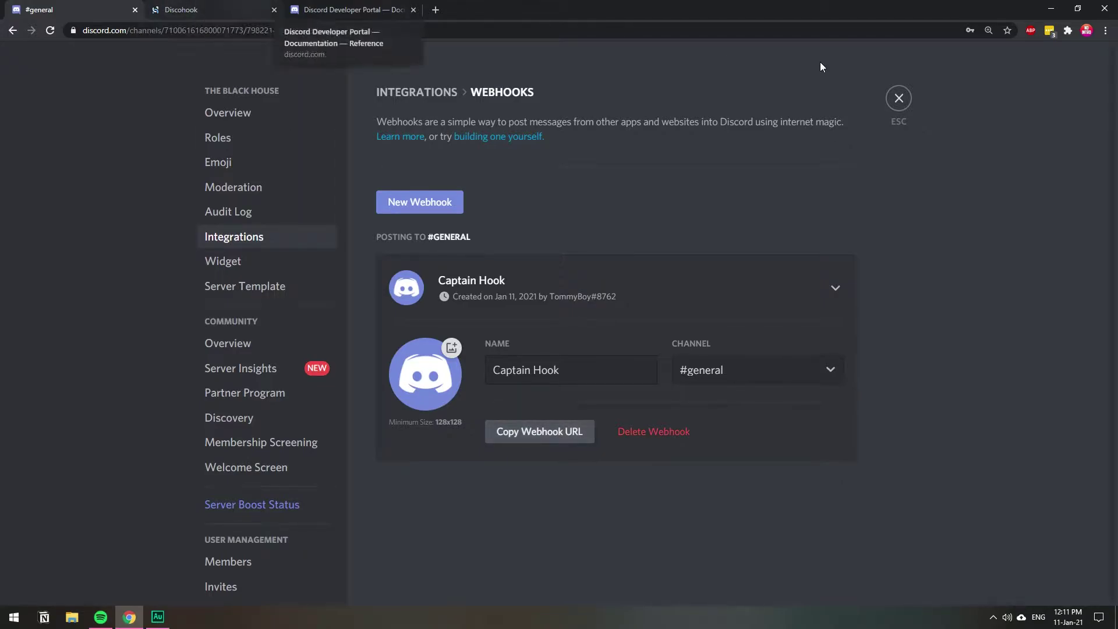
- Paste the copied Captain Hook webhook URL into Discohook's Webhook URL field
left_click(892, 93)
left_click(235, 8)
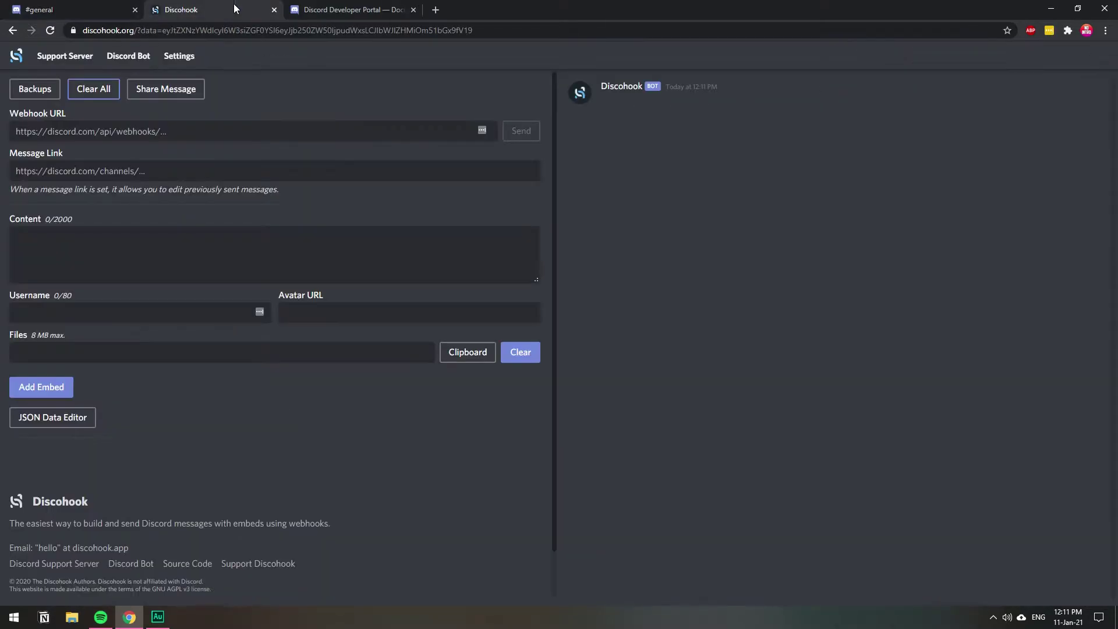
left_click(125, 134)
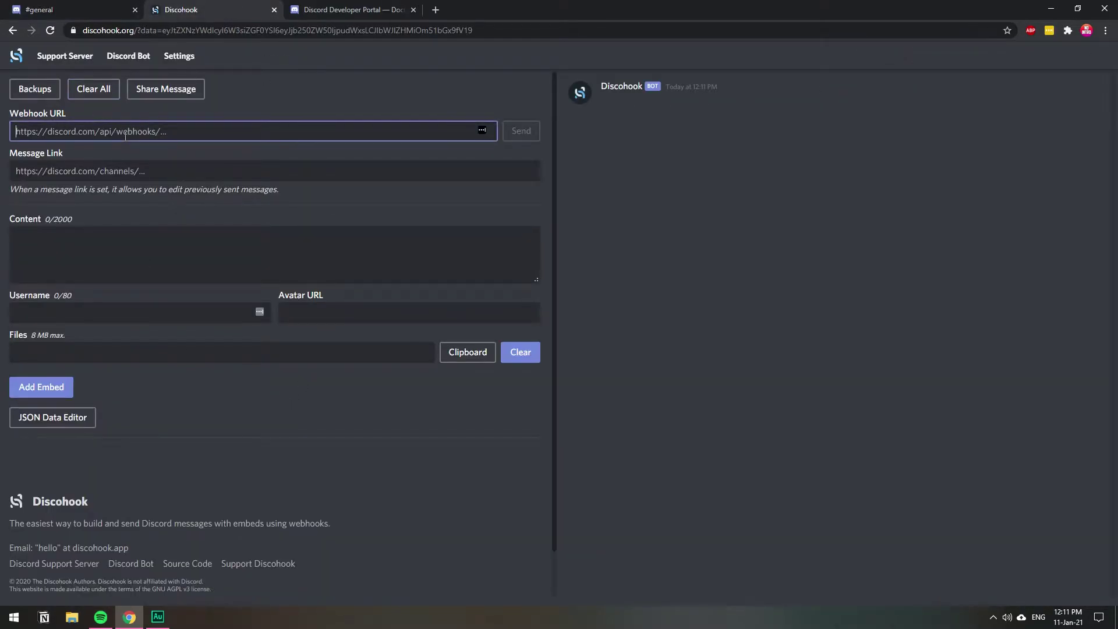
right_click(54, 126)
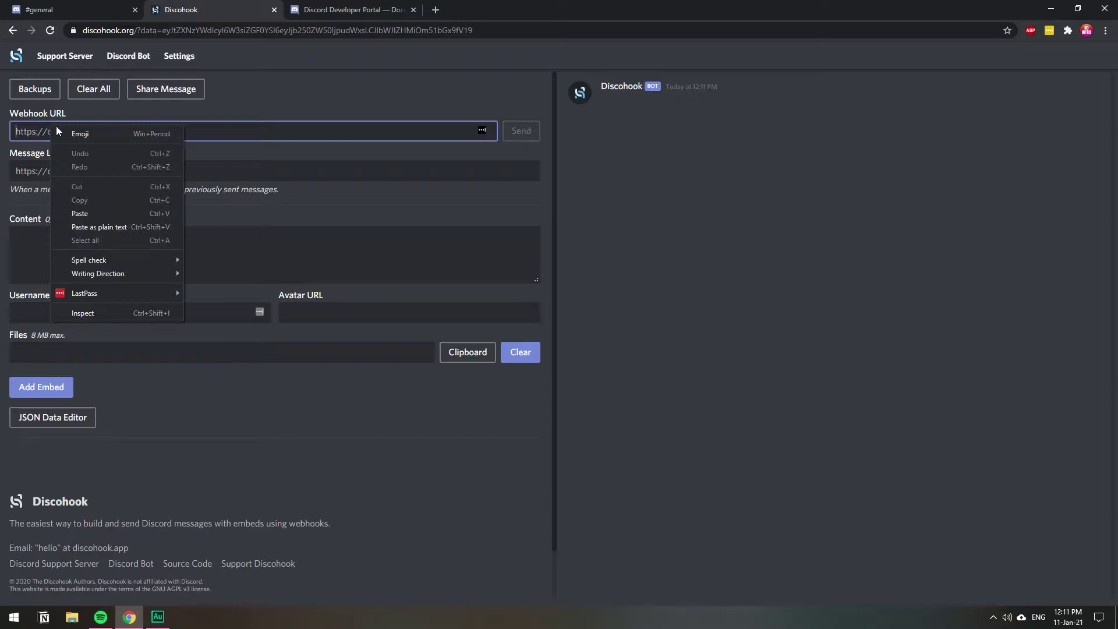
left_click(103, 212)
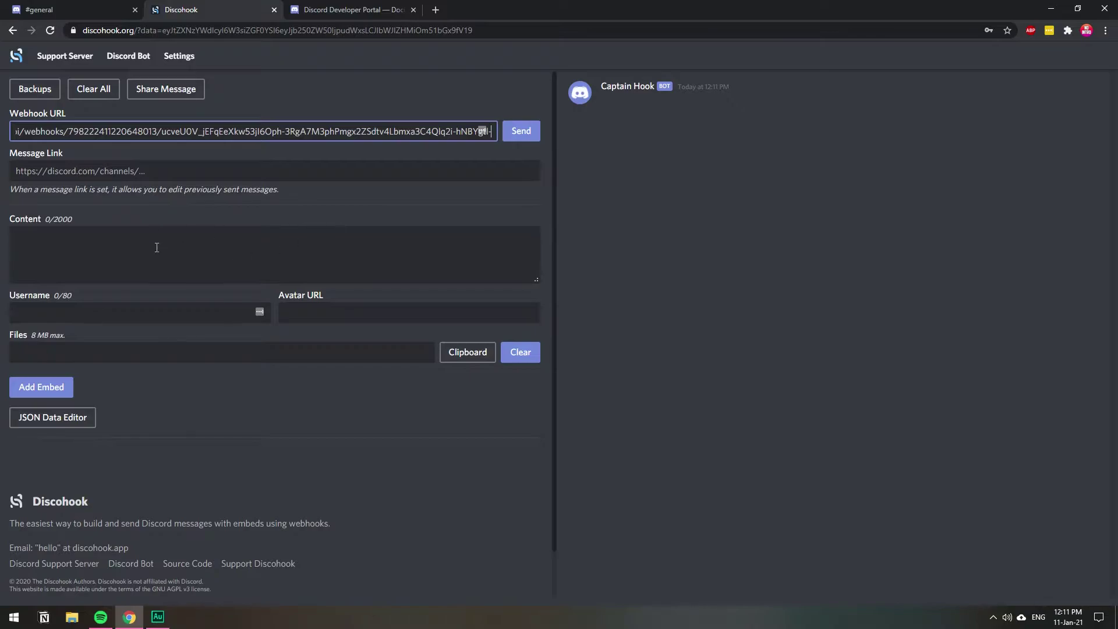
- Add Embed 1 titled 'Welcome to my server' with description 'I hope you enjoy chatting with all of us!'
left_click(51, 394)
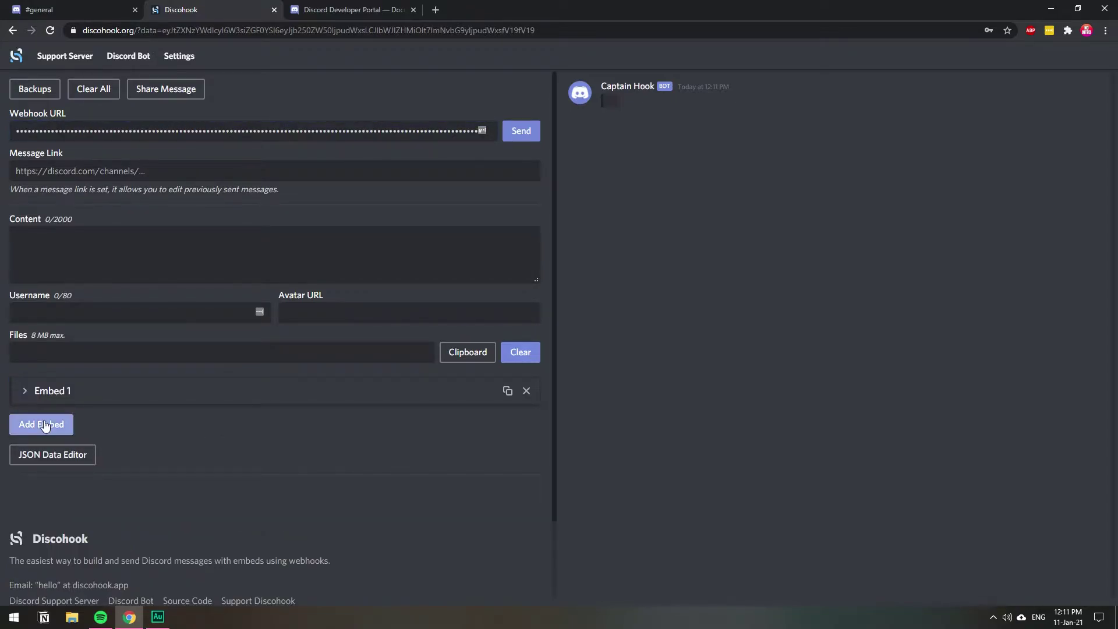
left_click(30, 390)
scroll(126, 390, "down", 2)
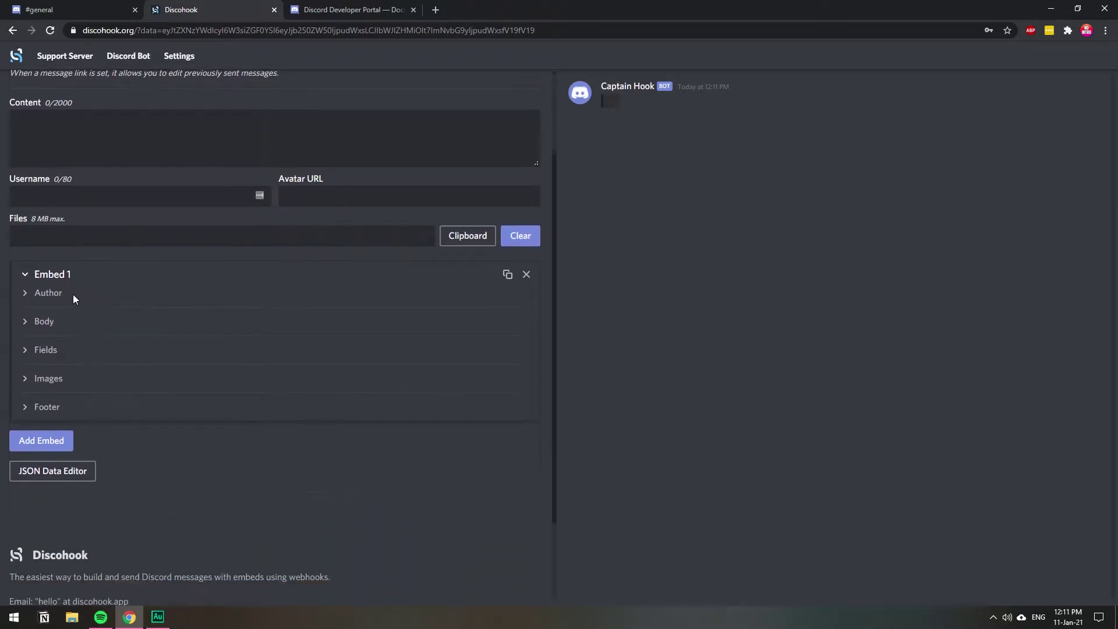
left_click(50, 319)
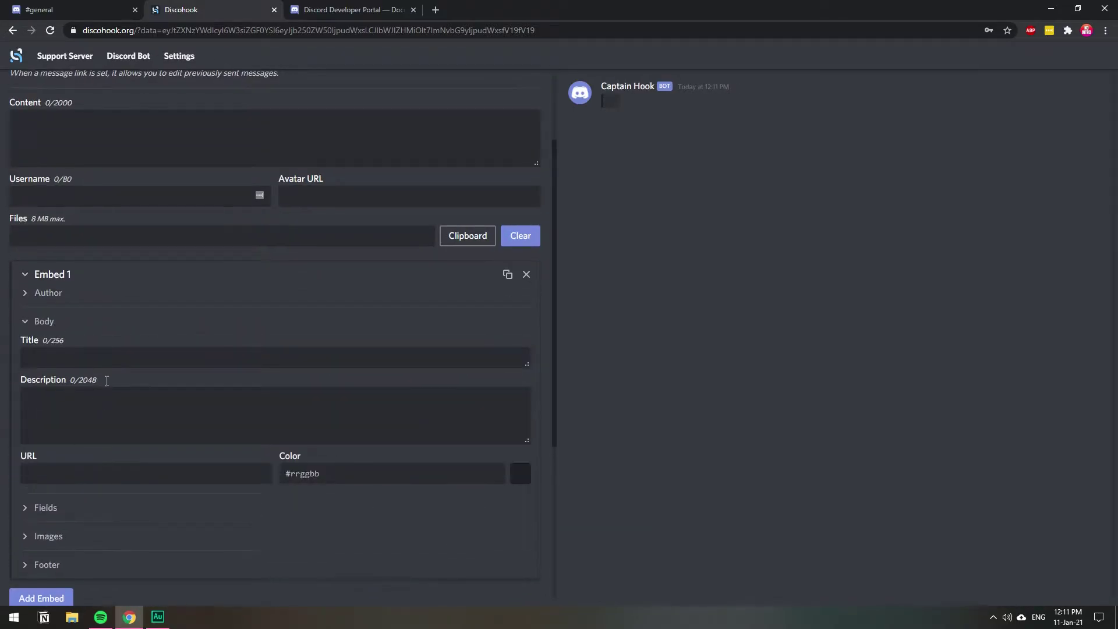
left_click(96, 358)
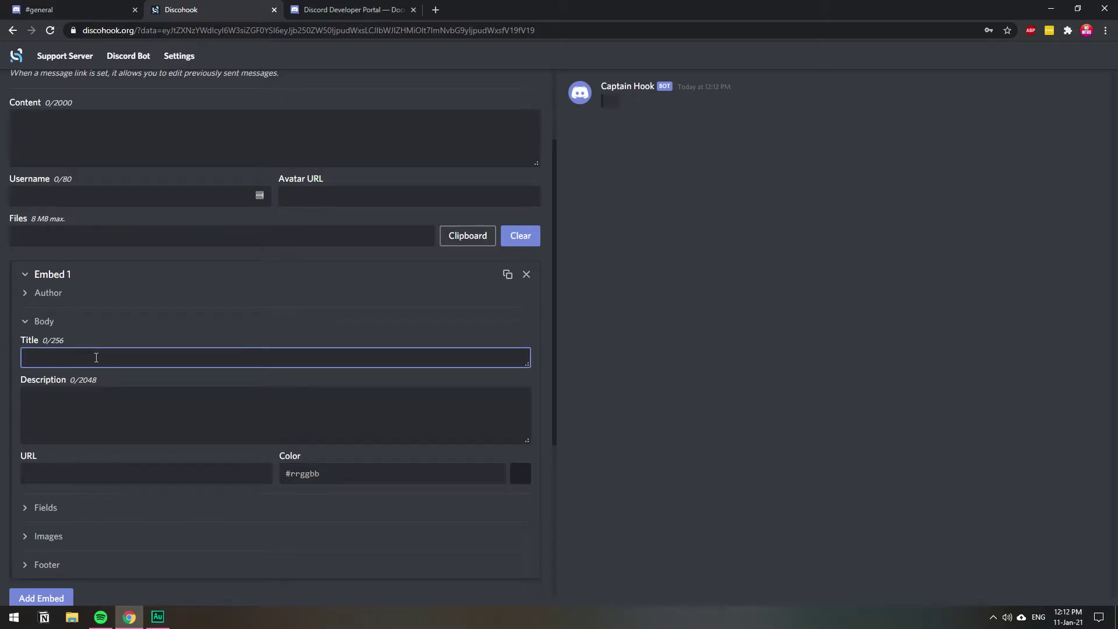
type("Welcome to my server")
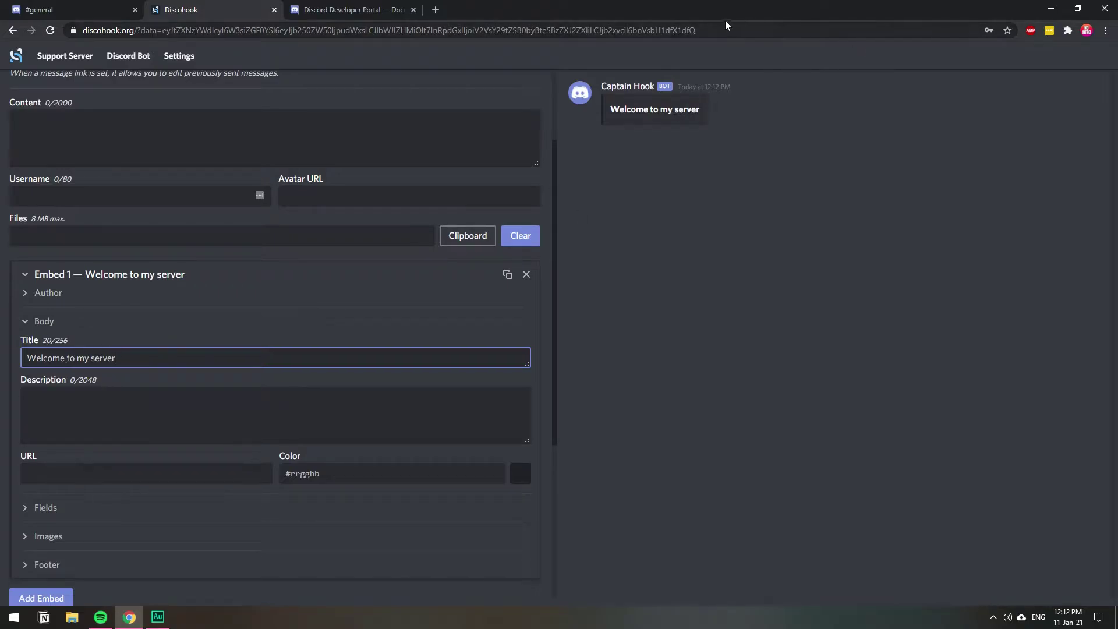
left_click(131, 425)
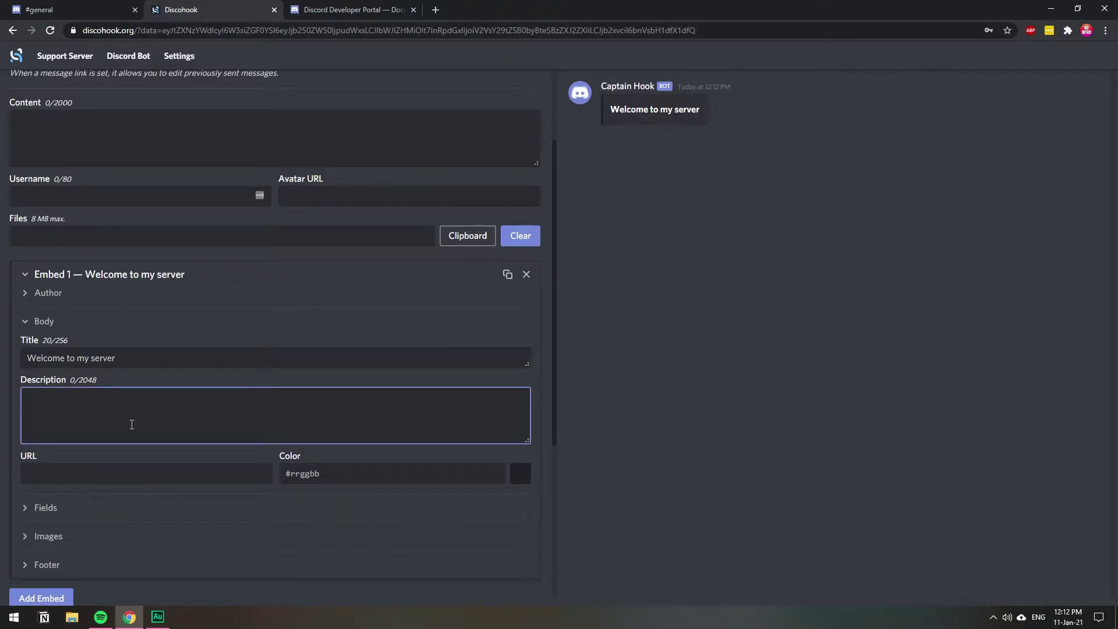
key("ctrl+v")
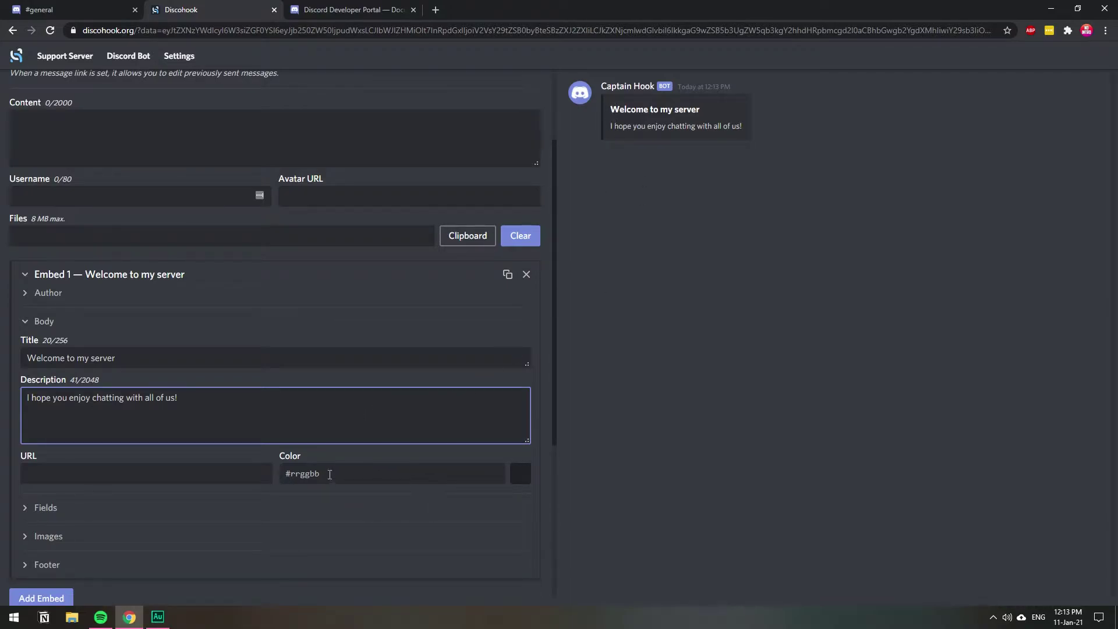
- Set the embed's side bar colour to blue #0064cf in the colour picker
left_click(385, 475)
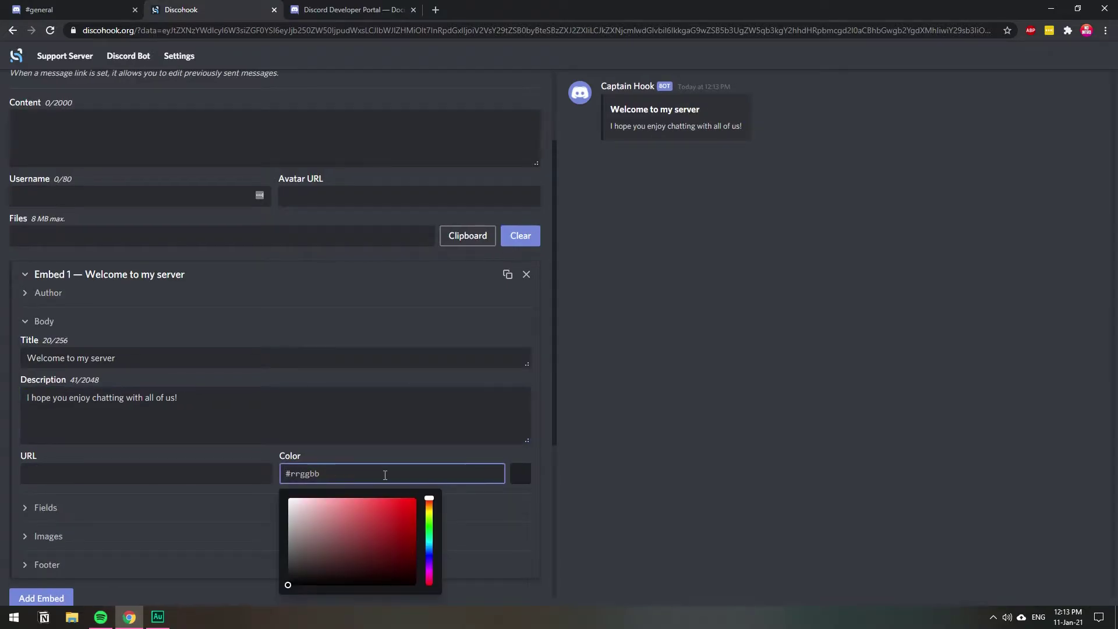
left_click_drag(404, 515, 410, 525)
left_click(430, 549)
left_click(416, 515)
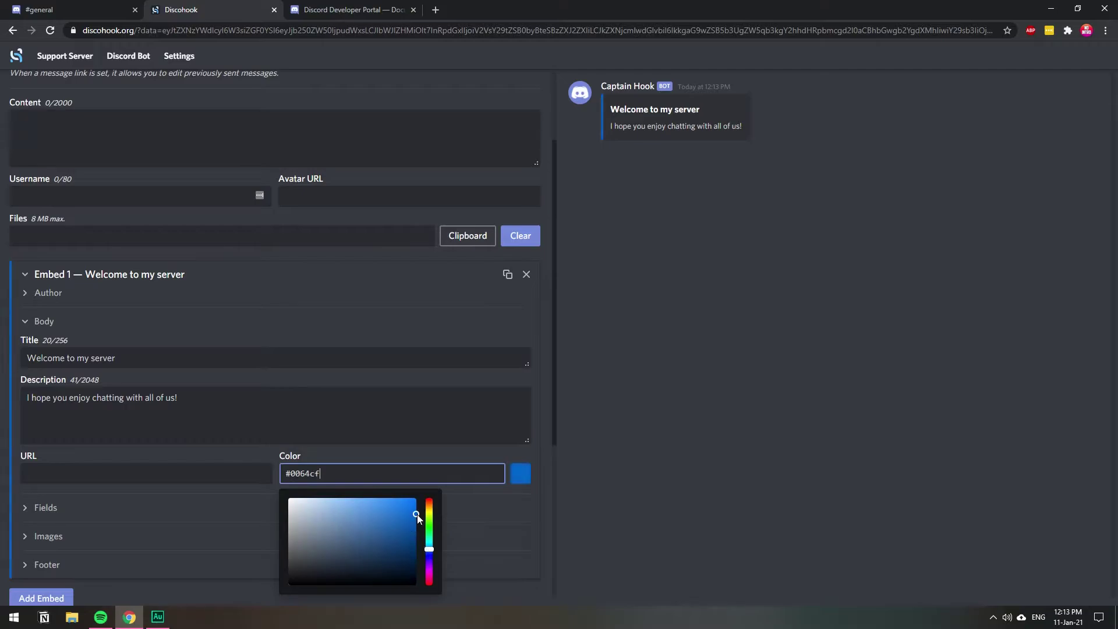
left_click(485, 492)
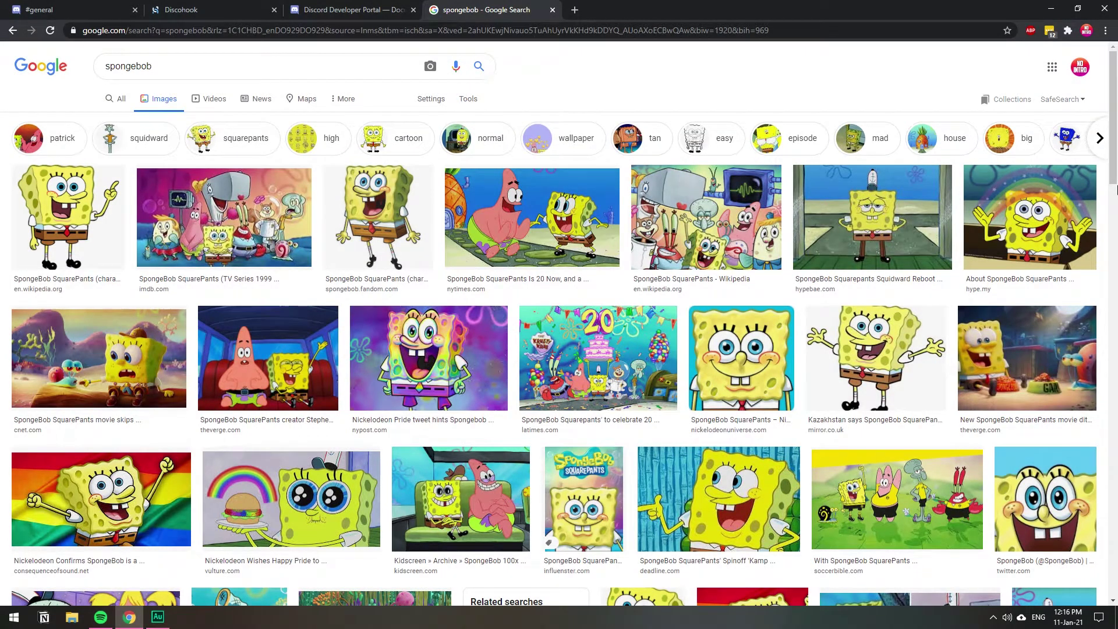
- Copy the image address of the yellow SpongeBob Big Face pillow picture
left_click_drag(1116, 190, 1115, 352)
left_click(843, 239)
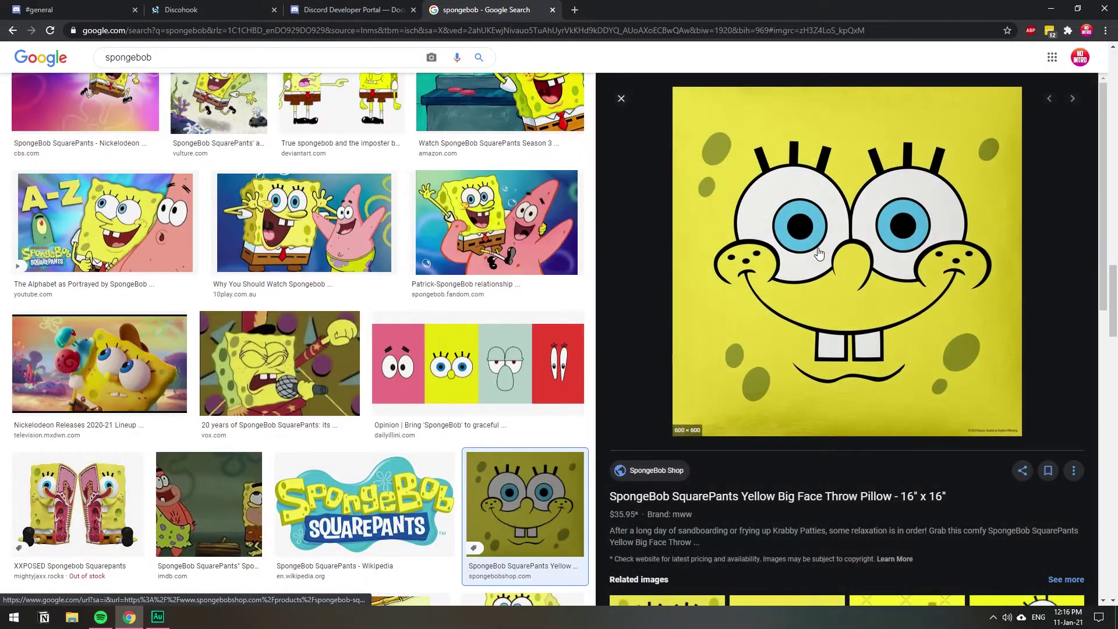
right_click(816, 248)
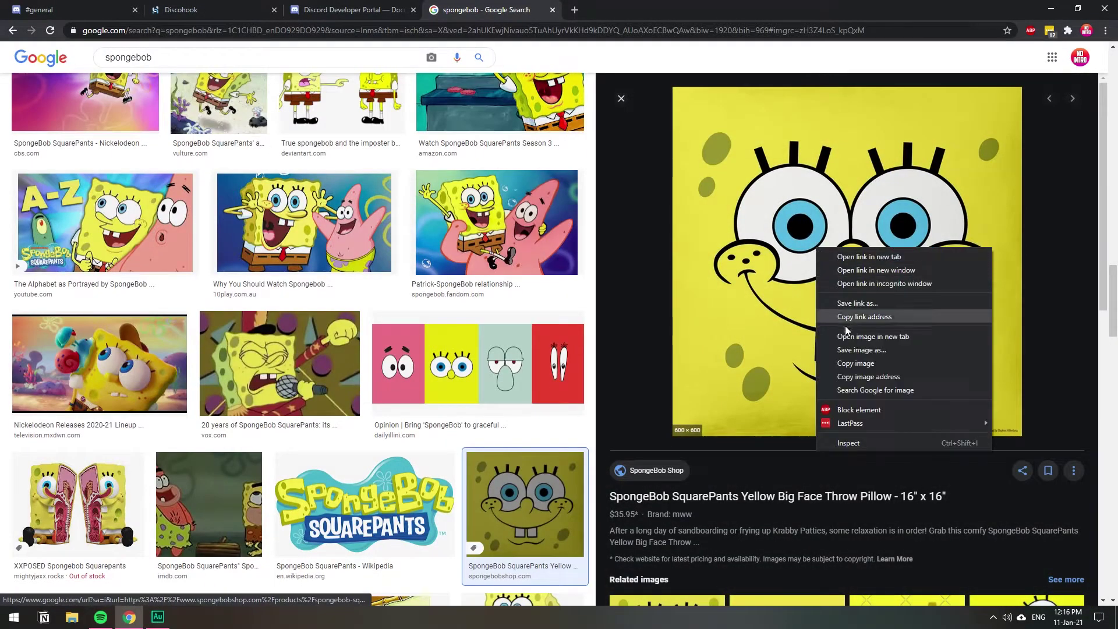
left_click(862, 378)
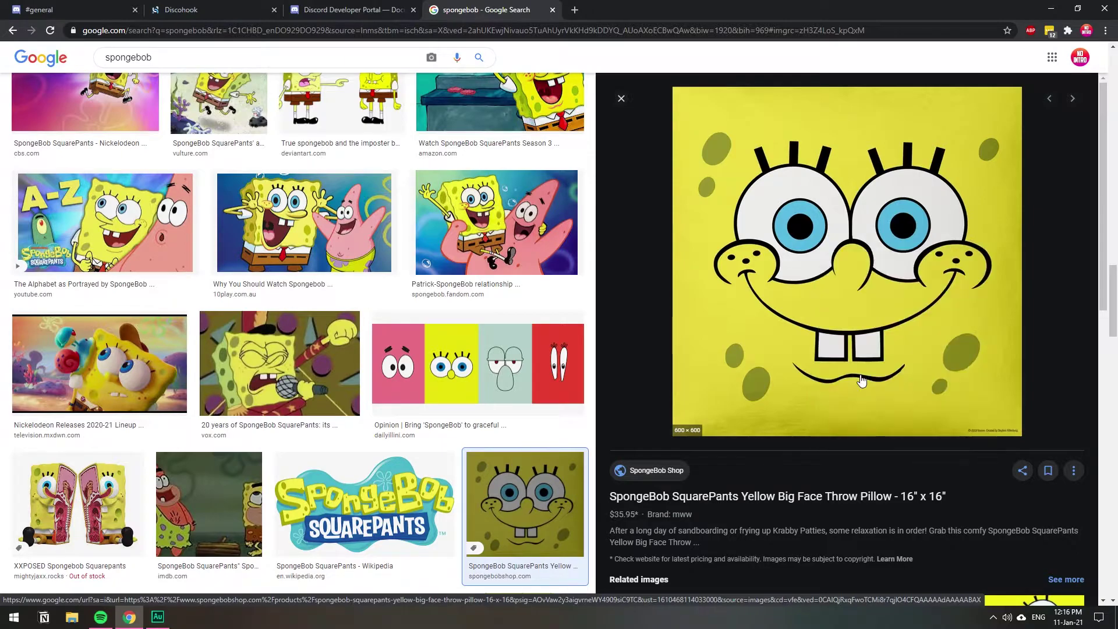
- Paste the SpongeBob face link as the Avatar URL and set the username to 'Spongebob'
left_click(174, 10)
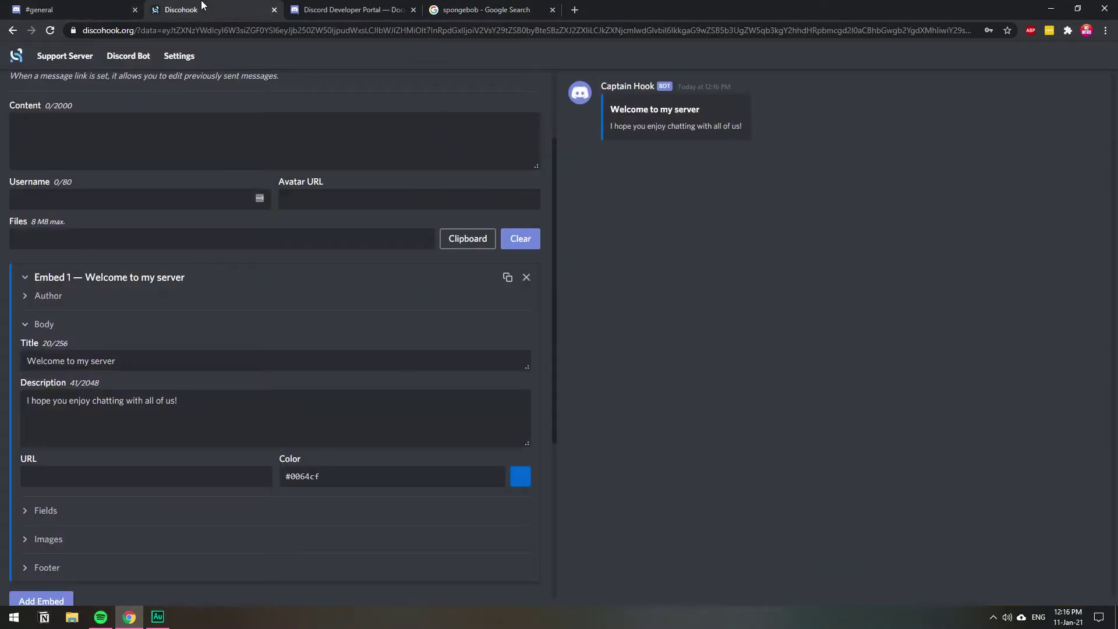
left_click(320, 194)
right_click(309, 201)
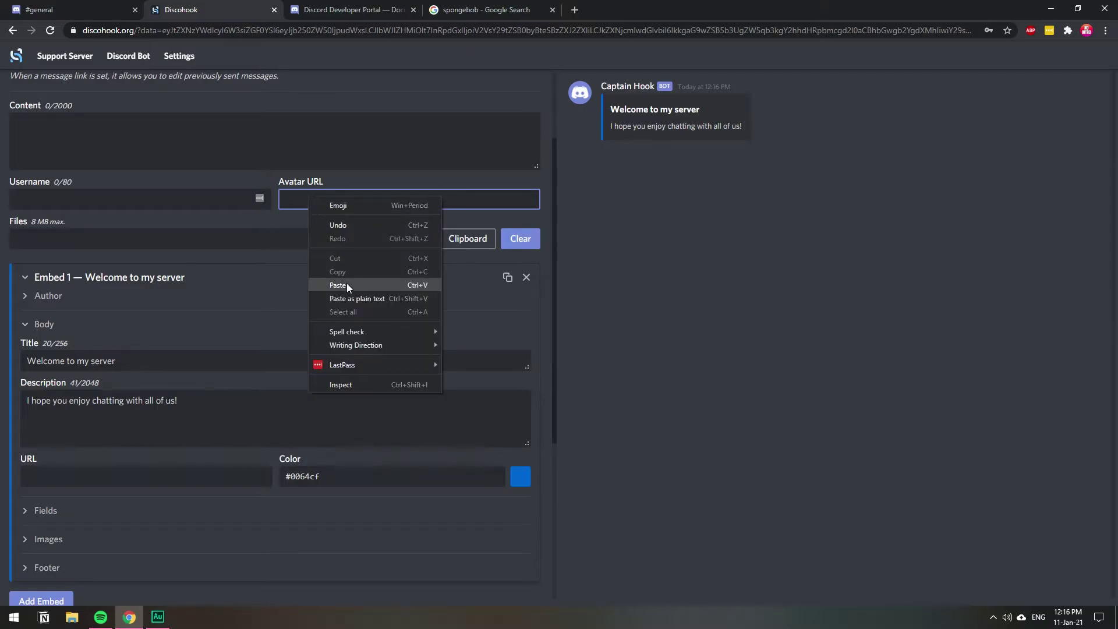
left_click(348, 284)
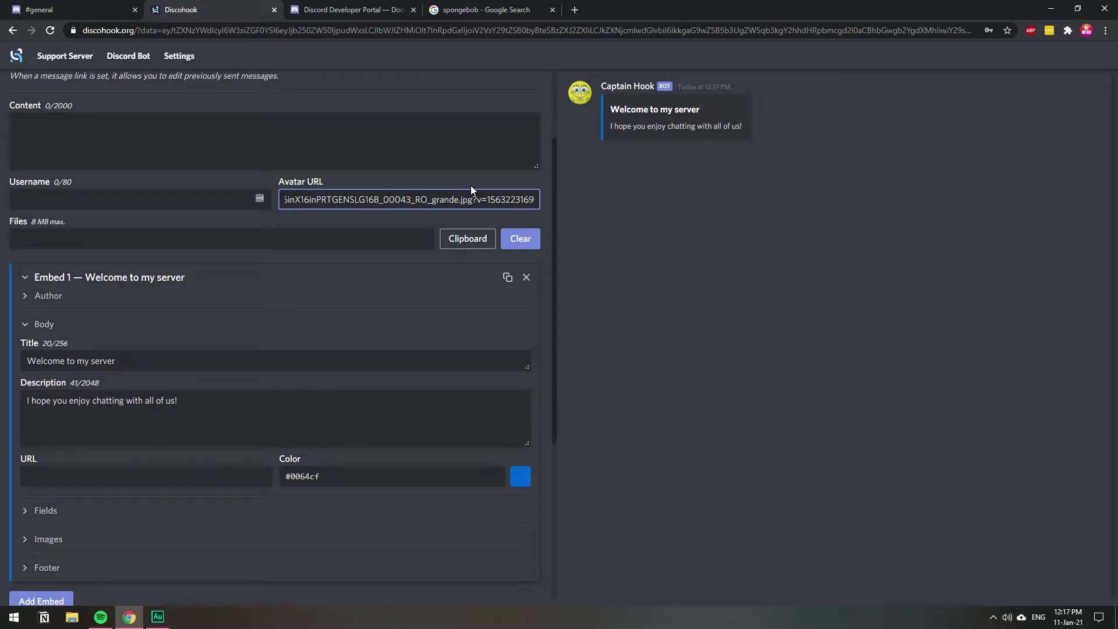
left_click(182, 202)
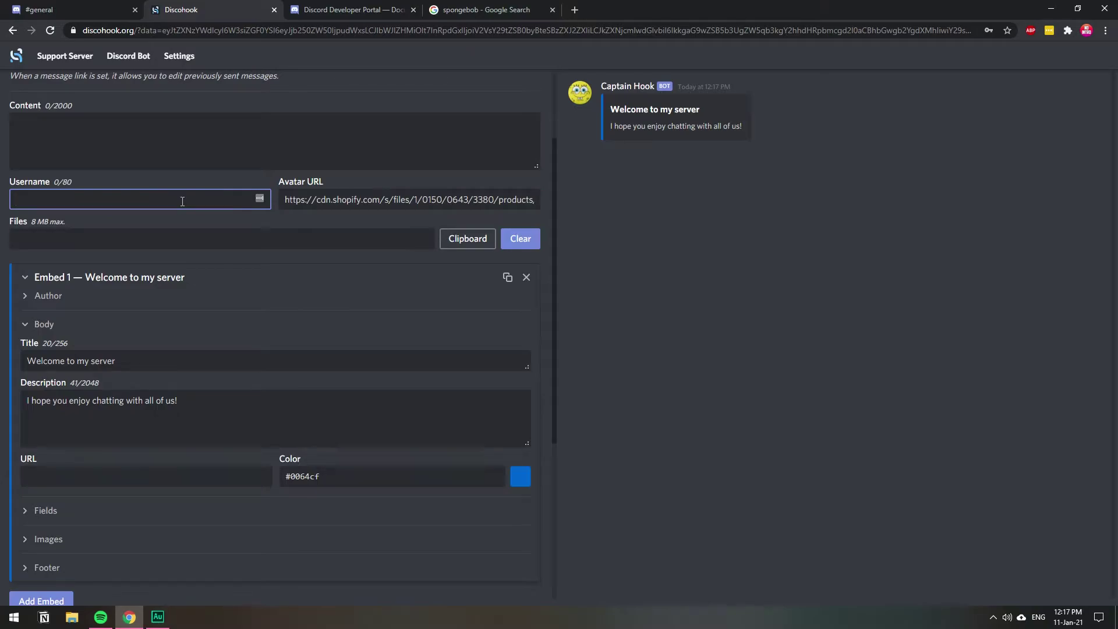
type("Spongebob")
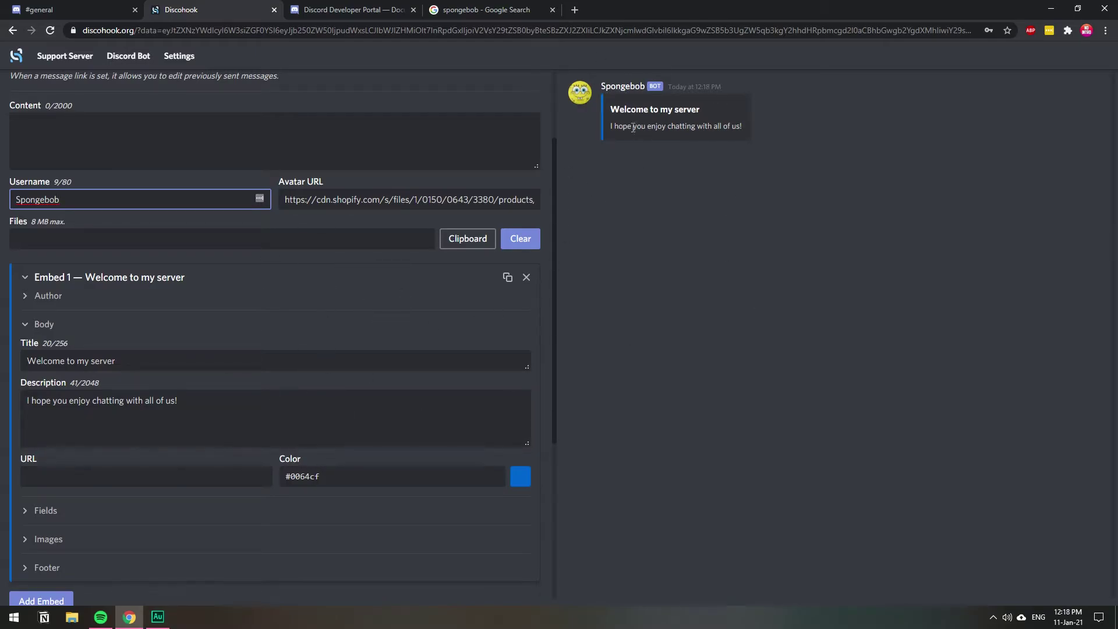
- Expand the embed's Images section and copy the SpongeBob and Patrick picture's address
scroll(554, 226, "down", 2)
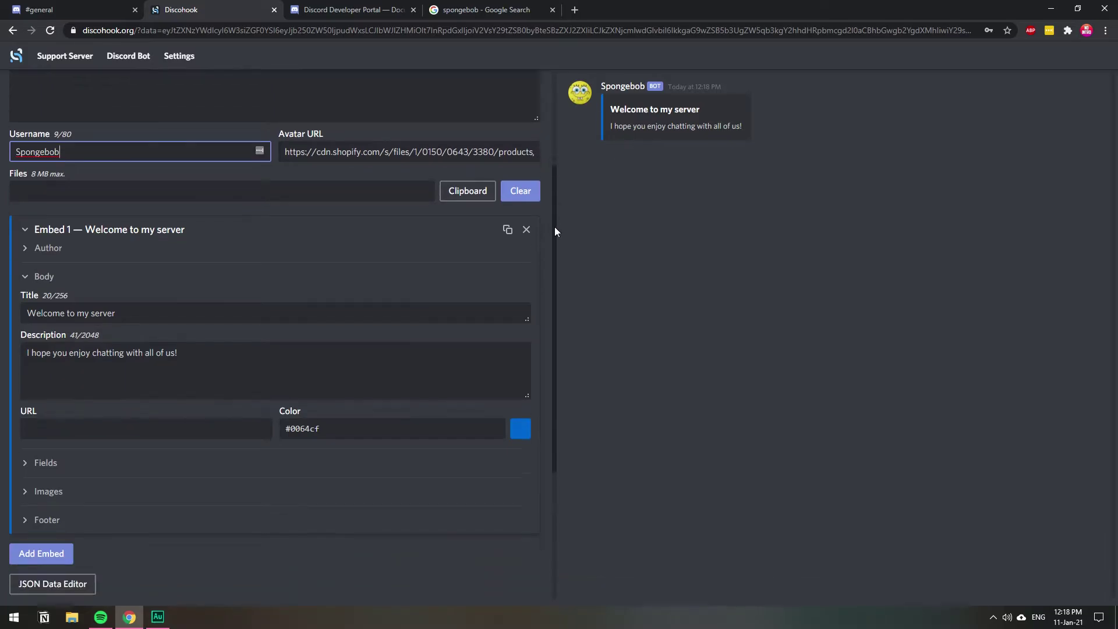
left_click(50, 436)
left_click(67, 472)
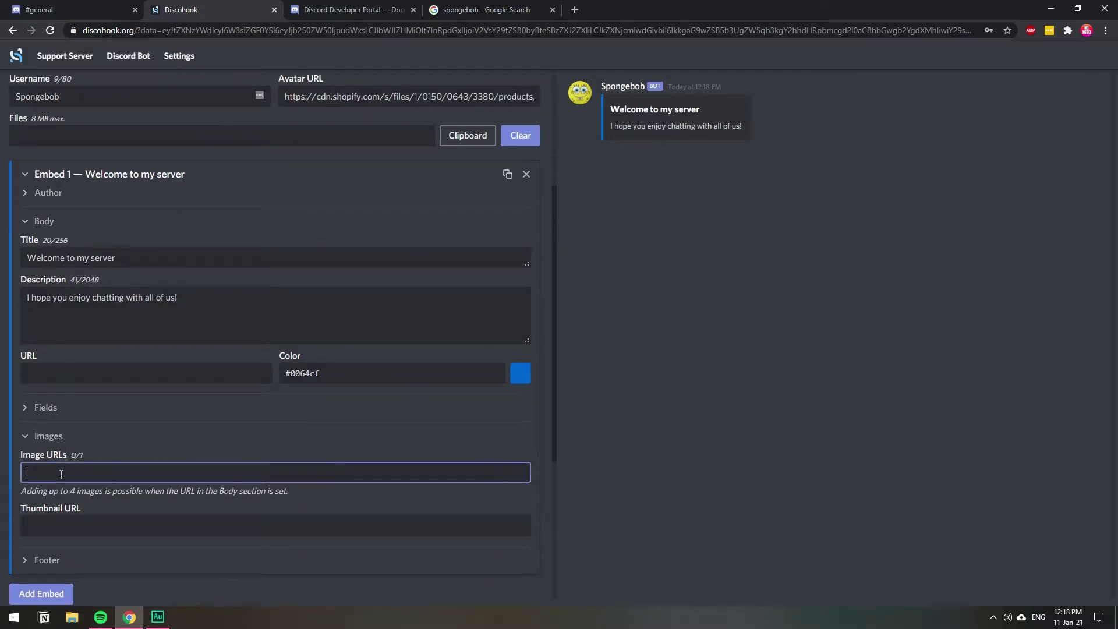
left_click(466, 10)
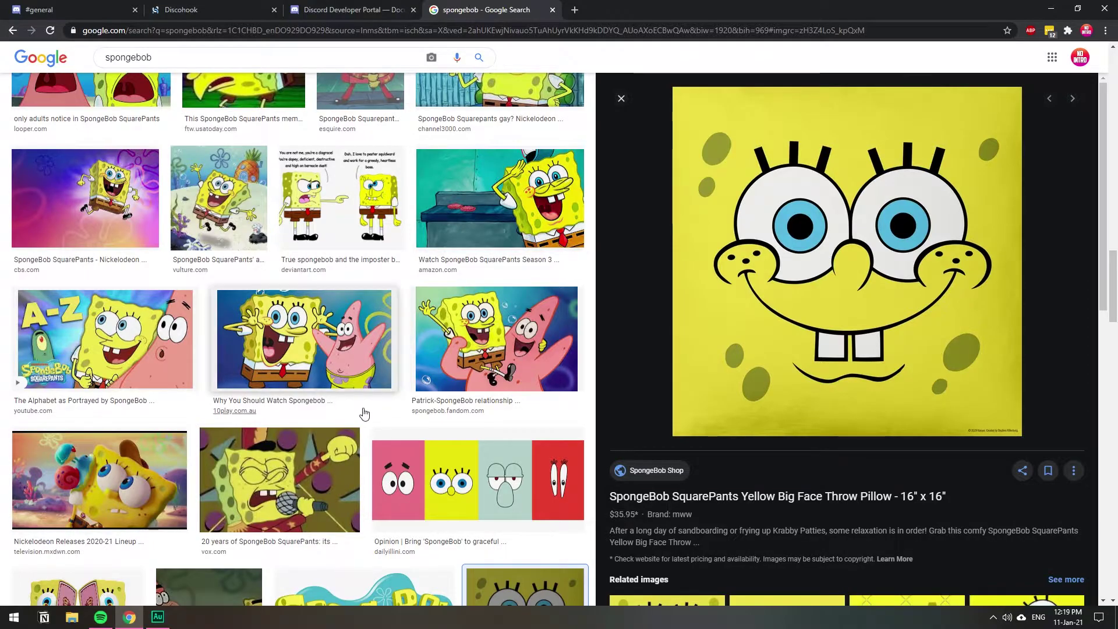
left_click(332, 363)
right_click(718, 214)
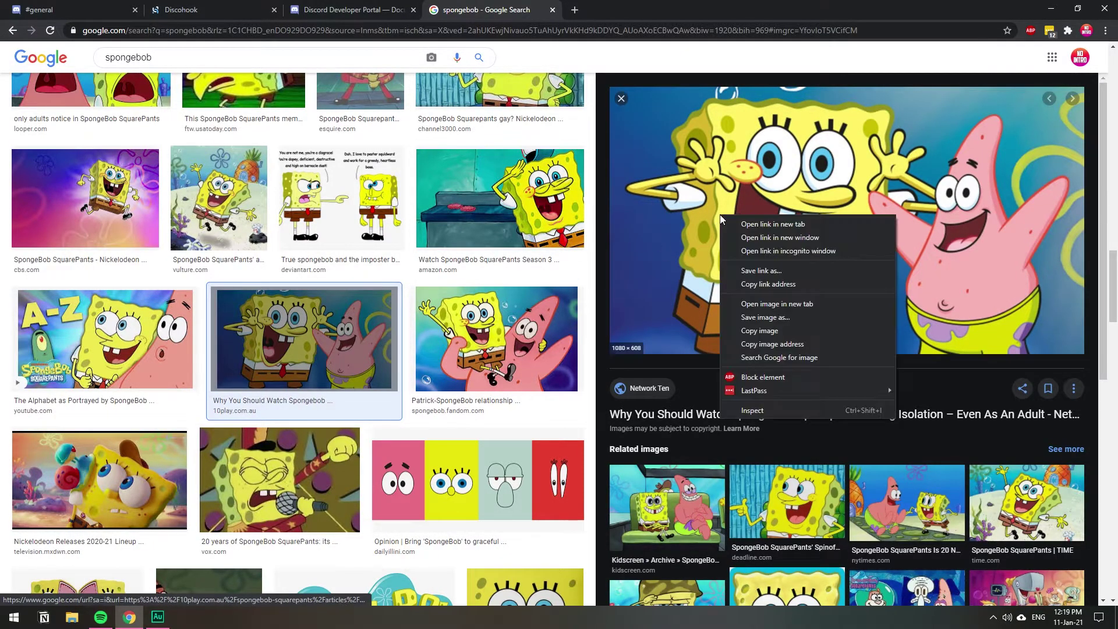
left_click(793, 343)
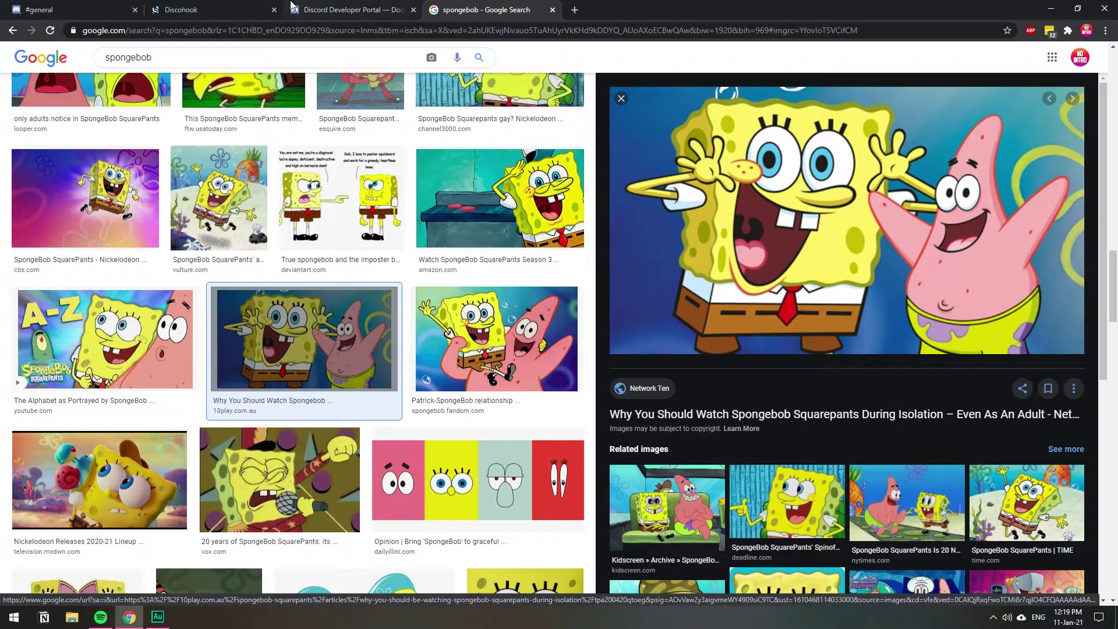
- Paste the SpongeBob and Patrick picture link into the embed's Image URL field
left_click(187, 9)
right_click(115, 473)
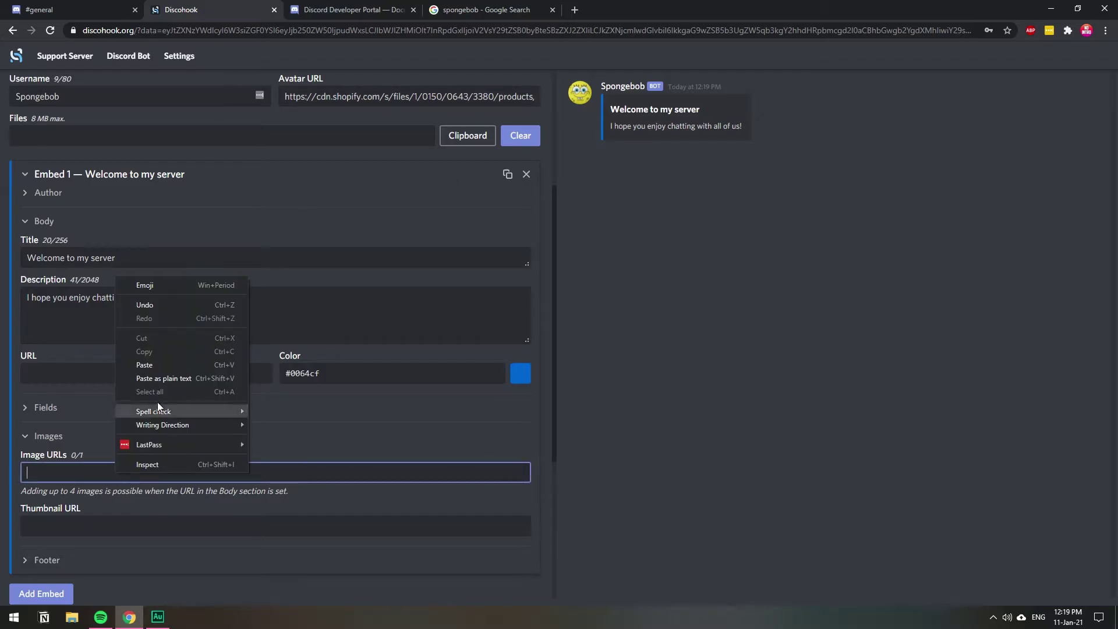
left_click(159, 368)
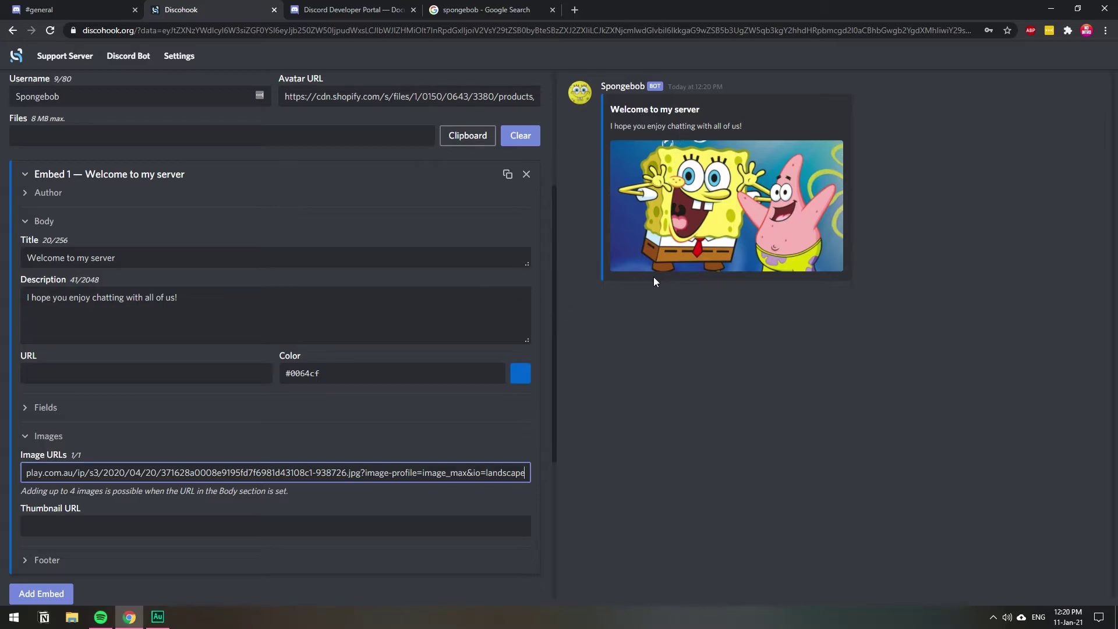
left_click_drag(100, 473, 58, 473)
left_click(62, 490)
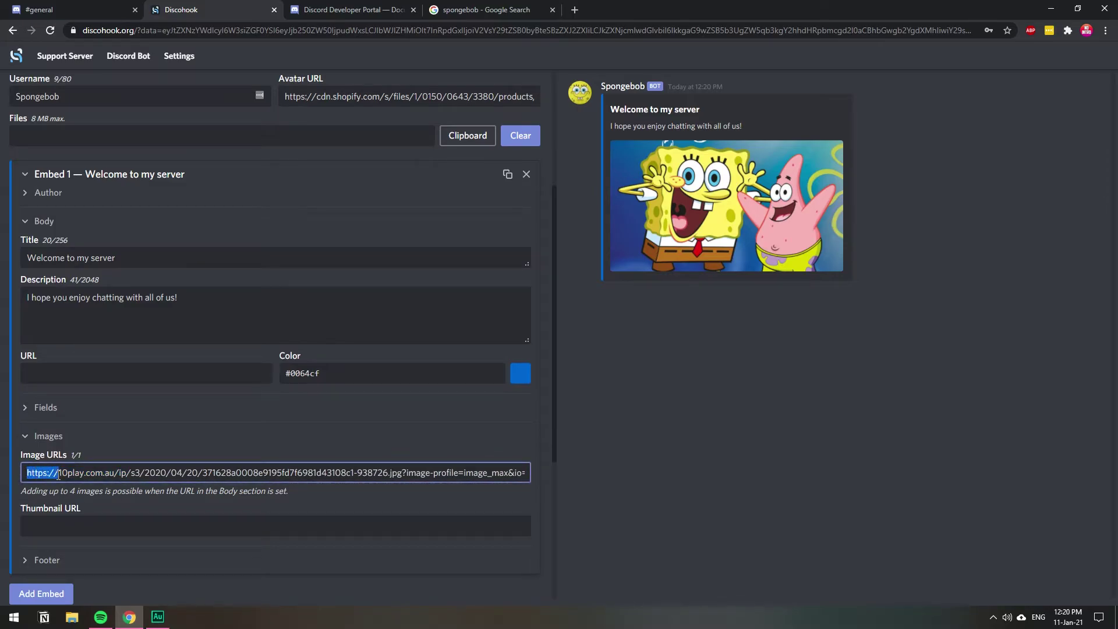
right_click(53, 473)
left_click(93, 318)
left_click(103, 371)
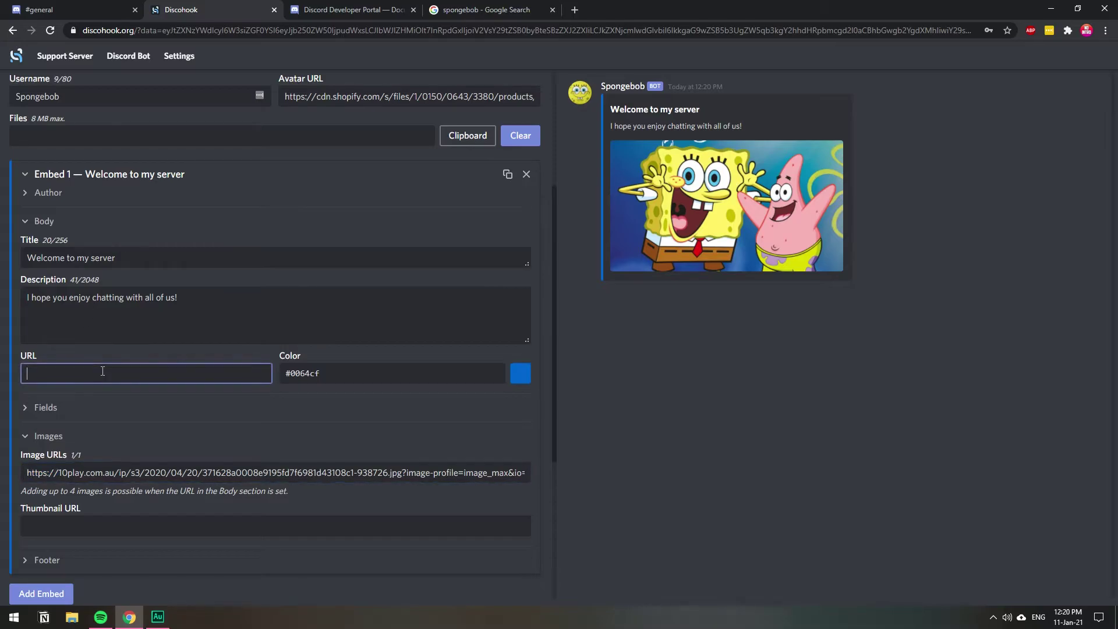
key("ctrl+v")
type("google.com")
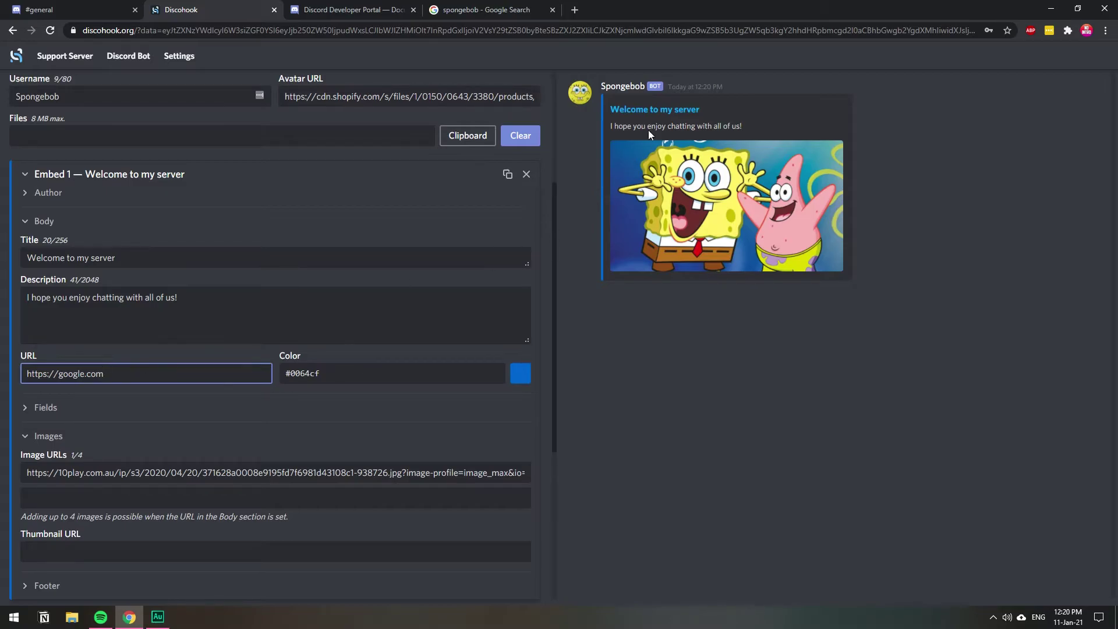
scroll(107, 466, "down", 2)
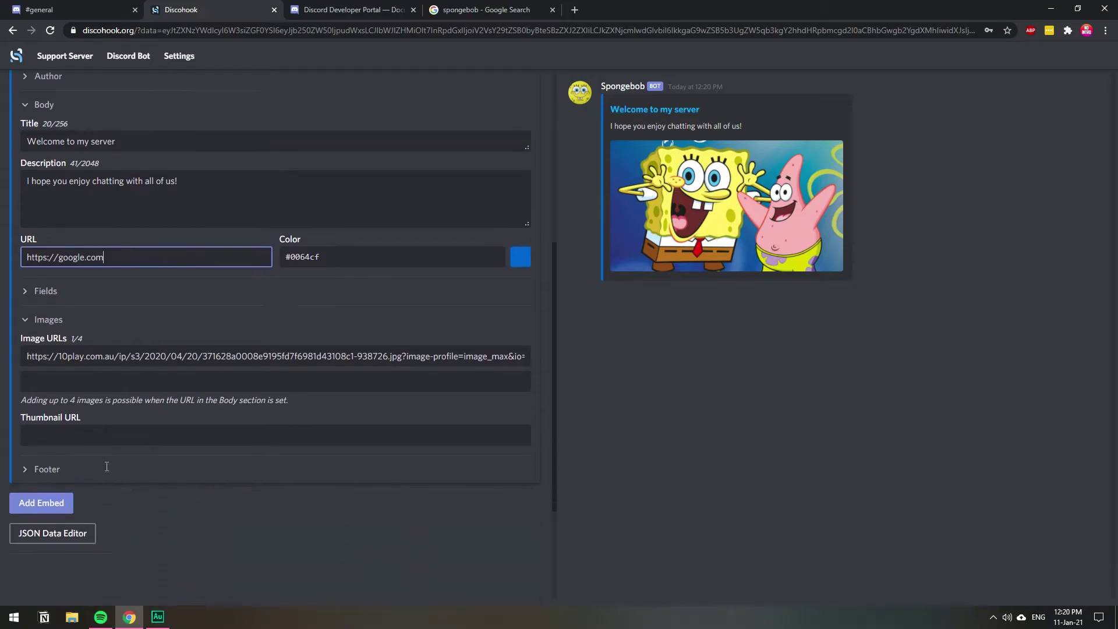
left_click(180, 382)
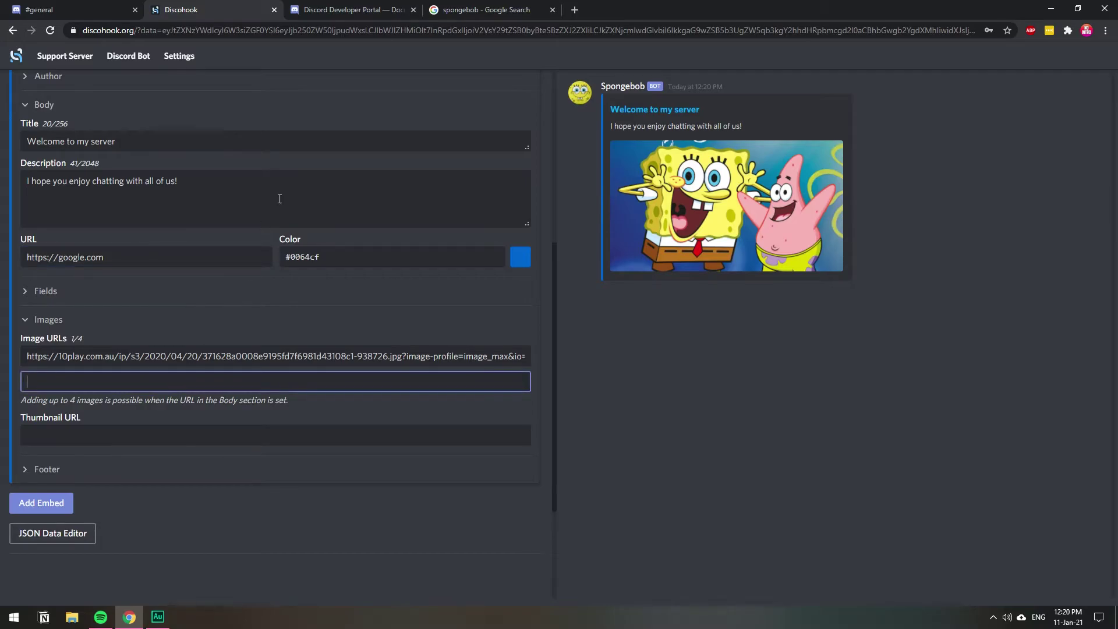
- Copy the SpongeBob-on-purple-background picture's address from Google Images and paste it as an embed image URL
left_click(484, 9)
left_click(113, 229)
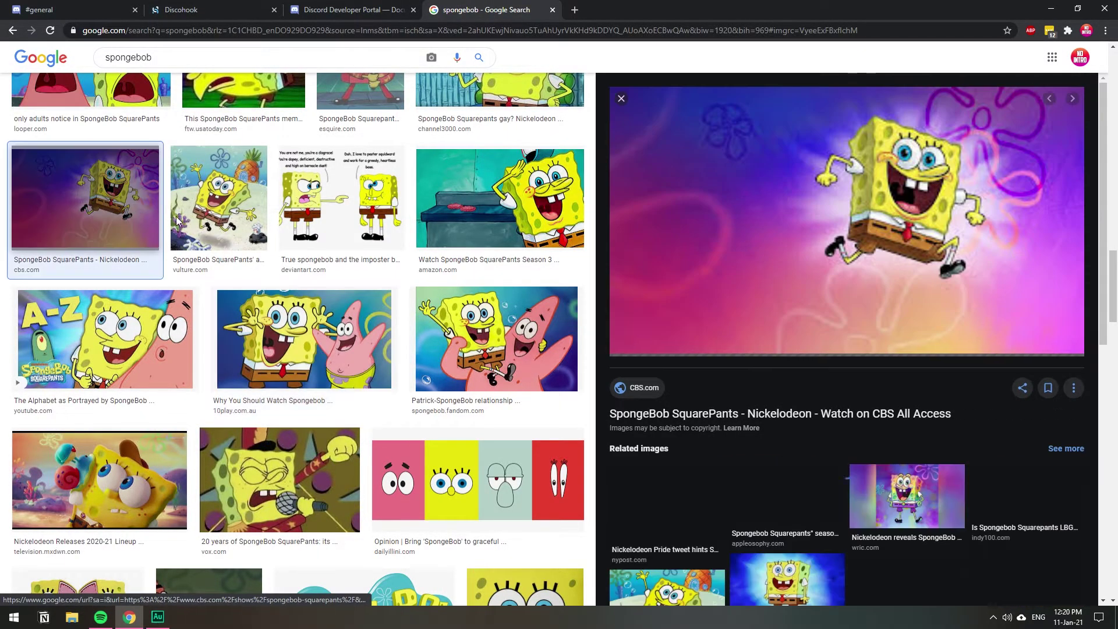
right_click(785, 157)
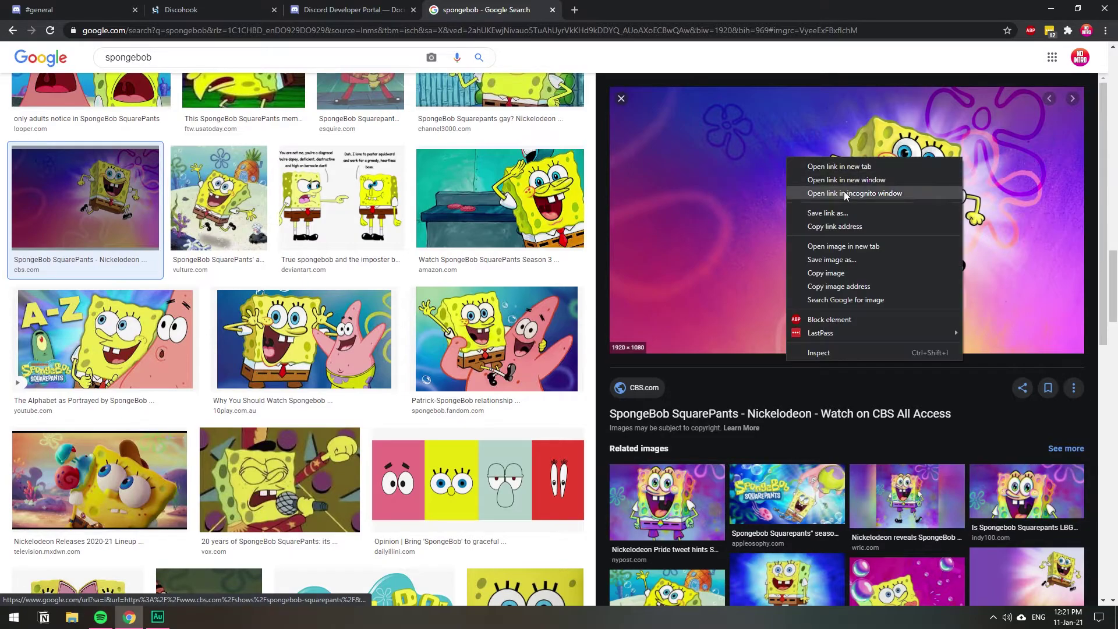
left_click(844, 285)
left_click(203, 9)
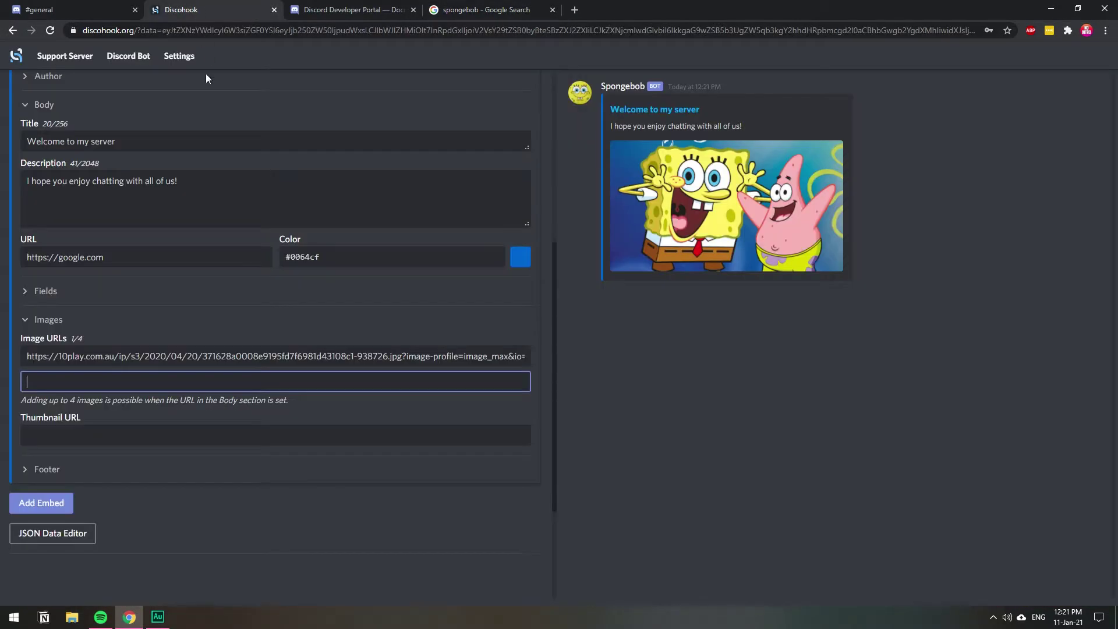
right_click(88, 378)
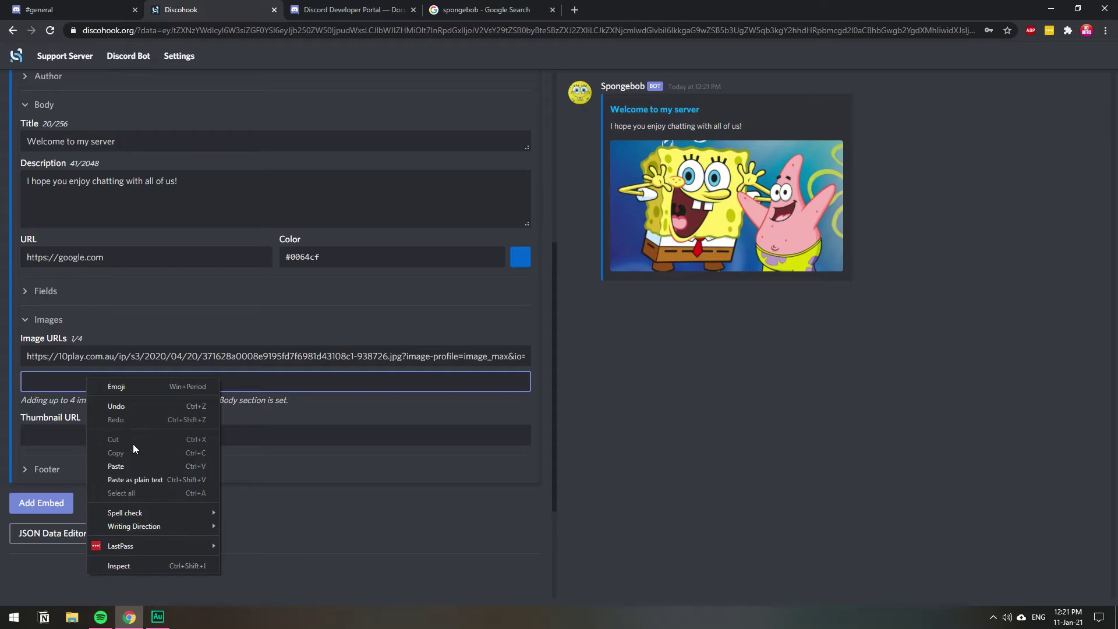
left_click(137, 462)
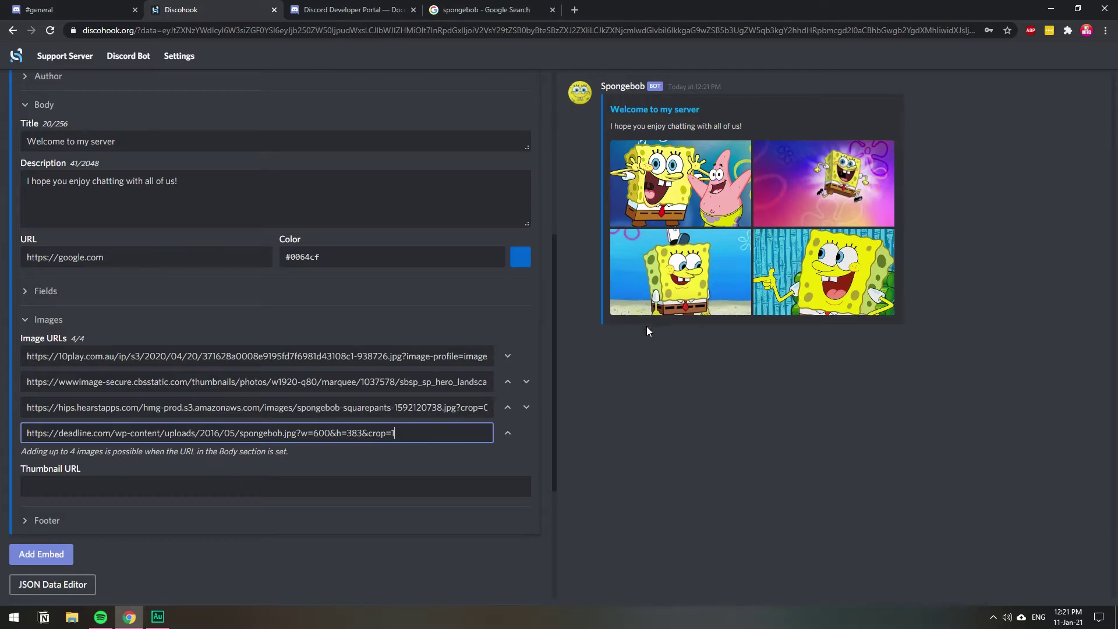
- Set the embed's side bar colour to yellow #ebff00 with the colour picker
left_click(434, 256)
left_click(431, 303)
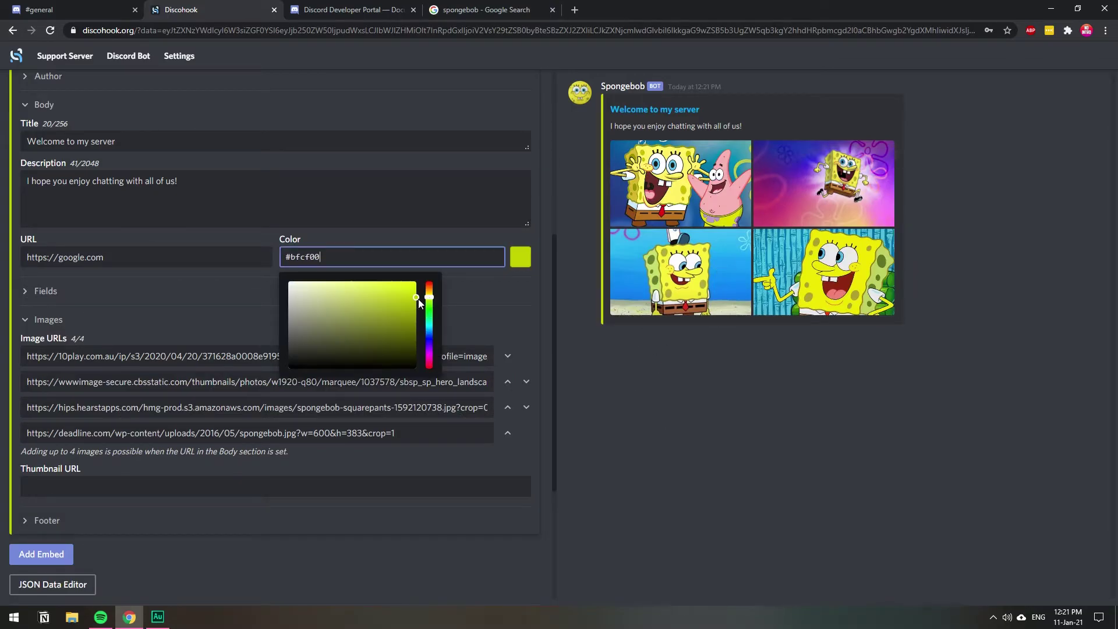
left_click(564, 334)
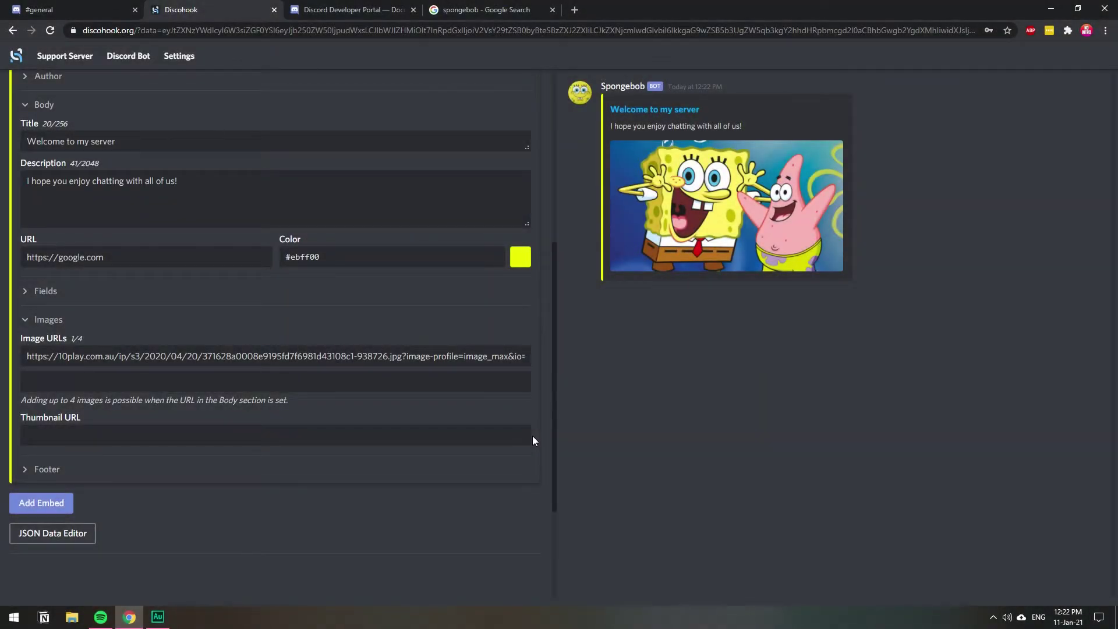
- Copy a SpongeBob GIF's address from Google Images and paste it into the empty second image slot
left_click(487, 9)
left_click(215, 216)
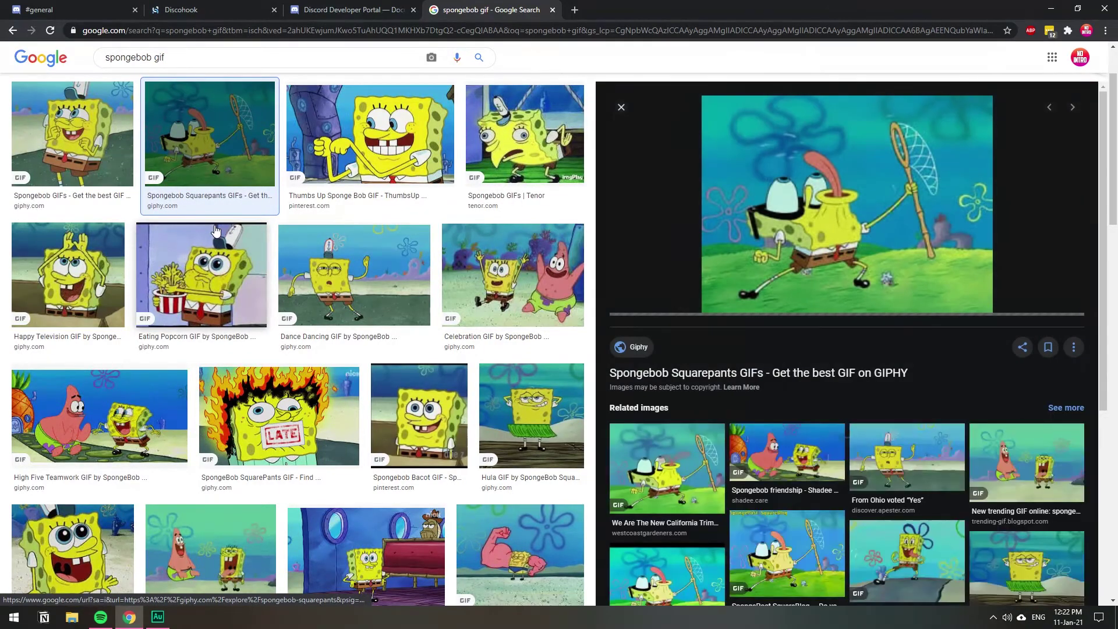
right_click(888, 195)
left_click(892, 304)
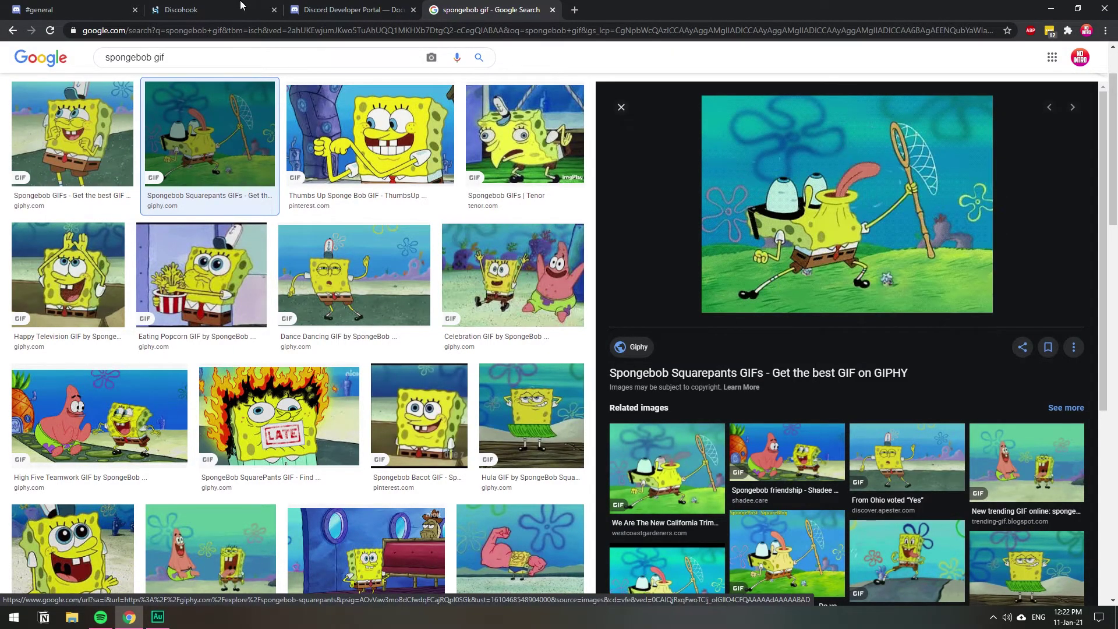
left_click(240, 7)
left_click(146, 382)
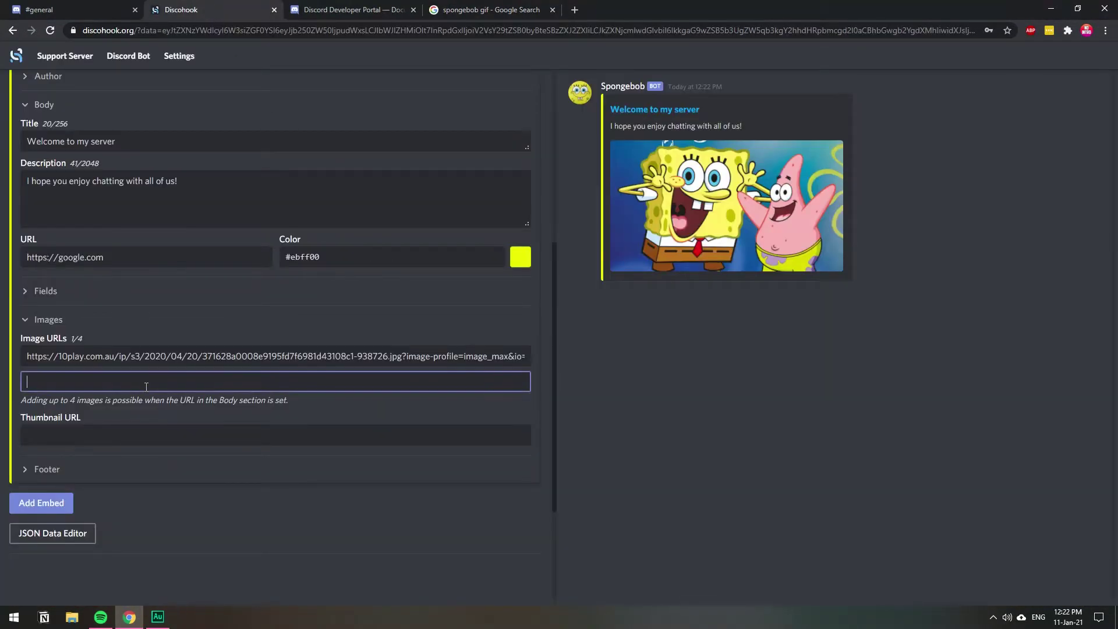
key("ctrl+v")
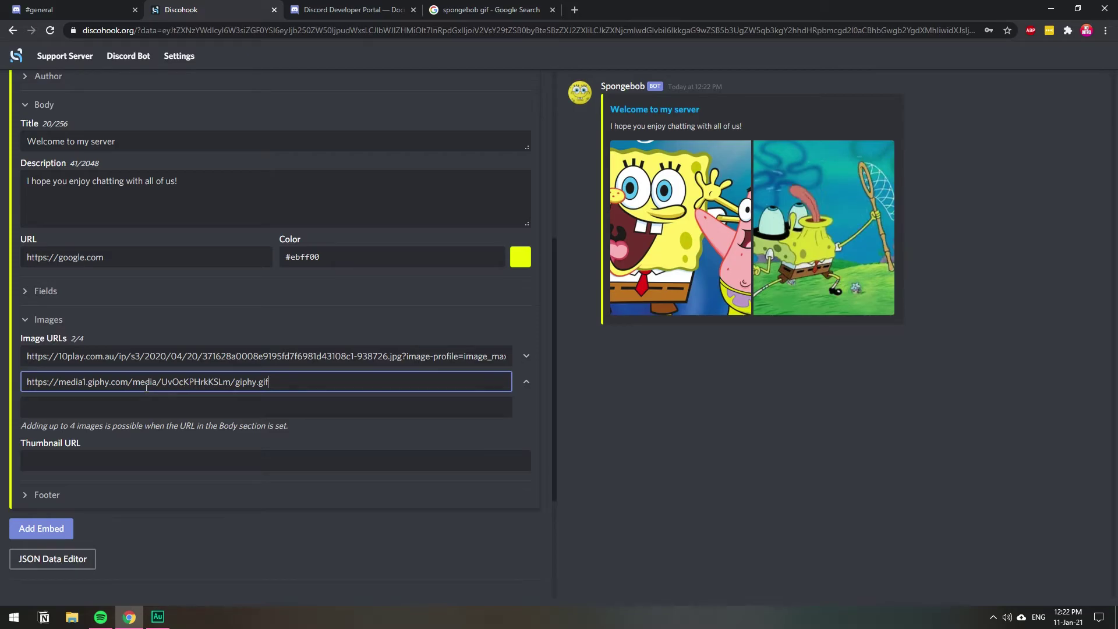
- Delete the old 10play image URL and paste a second Giphy SpongeBob GIF in its place
triple_click(140, 355)
key("BackSpace")
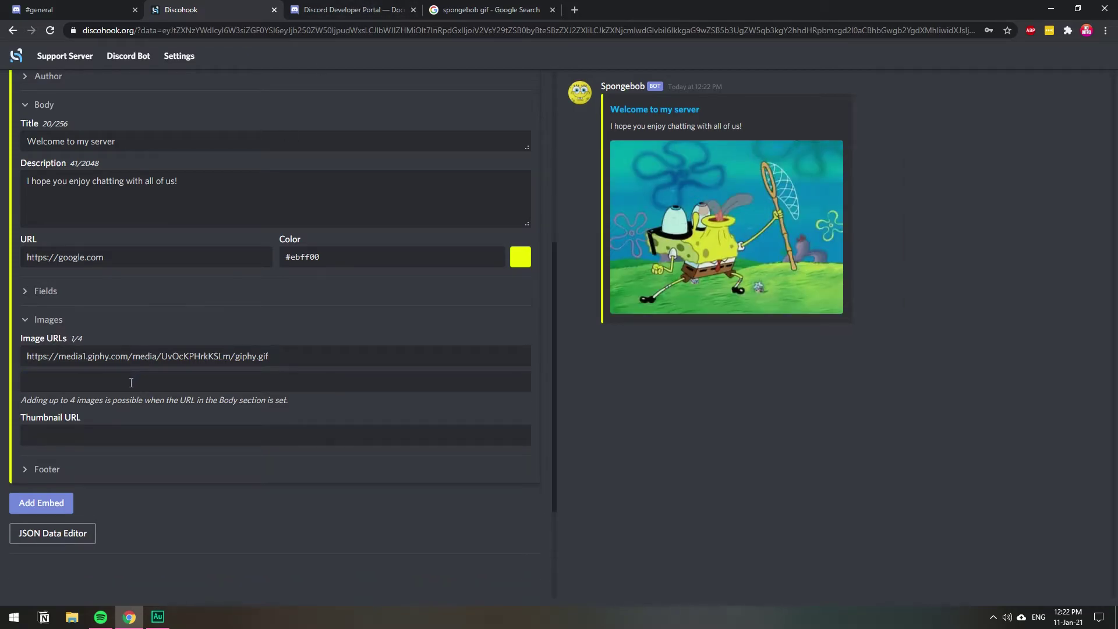
right_click(133, 381)
left_click(164, 471)
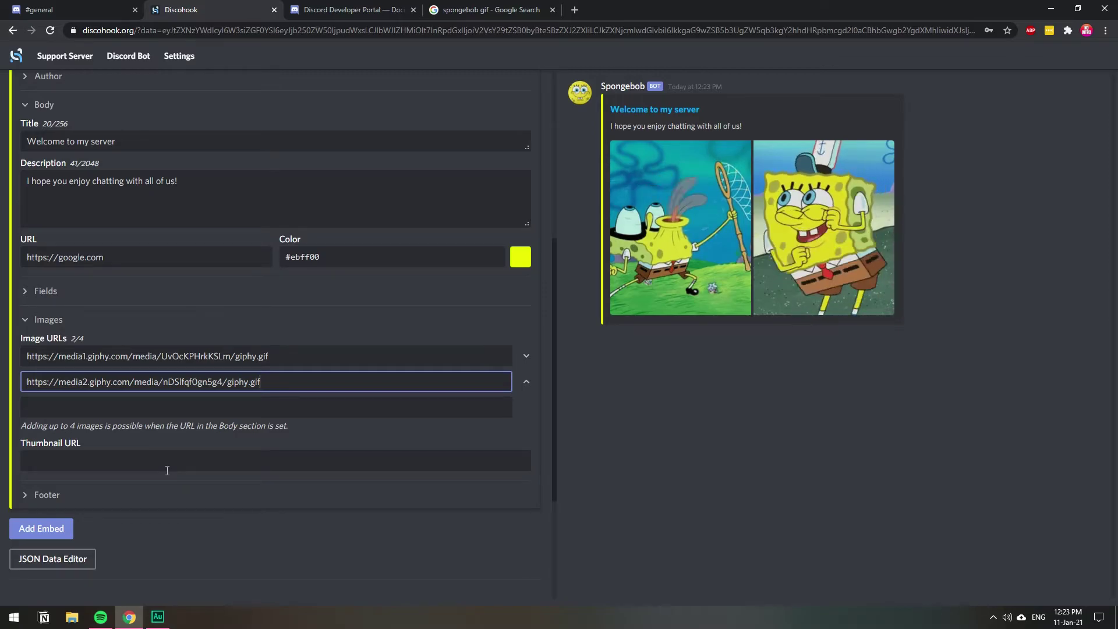
- Enter placeholder footer text and set the footer timestamp to 13 January 2021
left_click(35, 501)
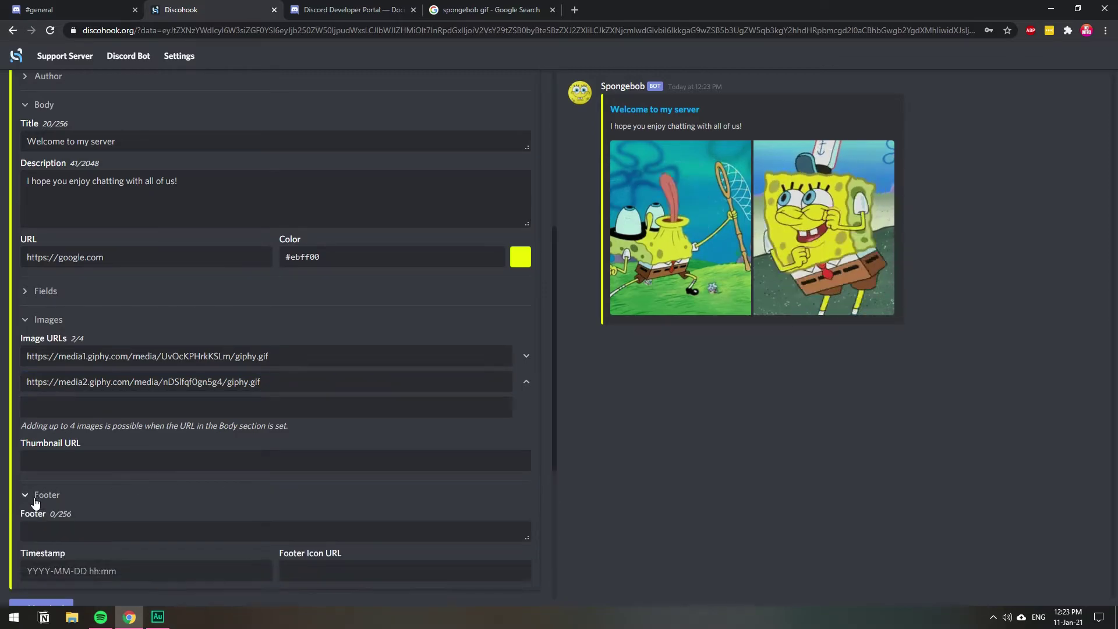
left_click(69, 535)
type("asadasd")
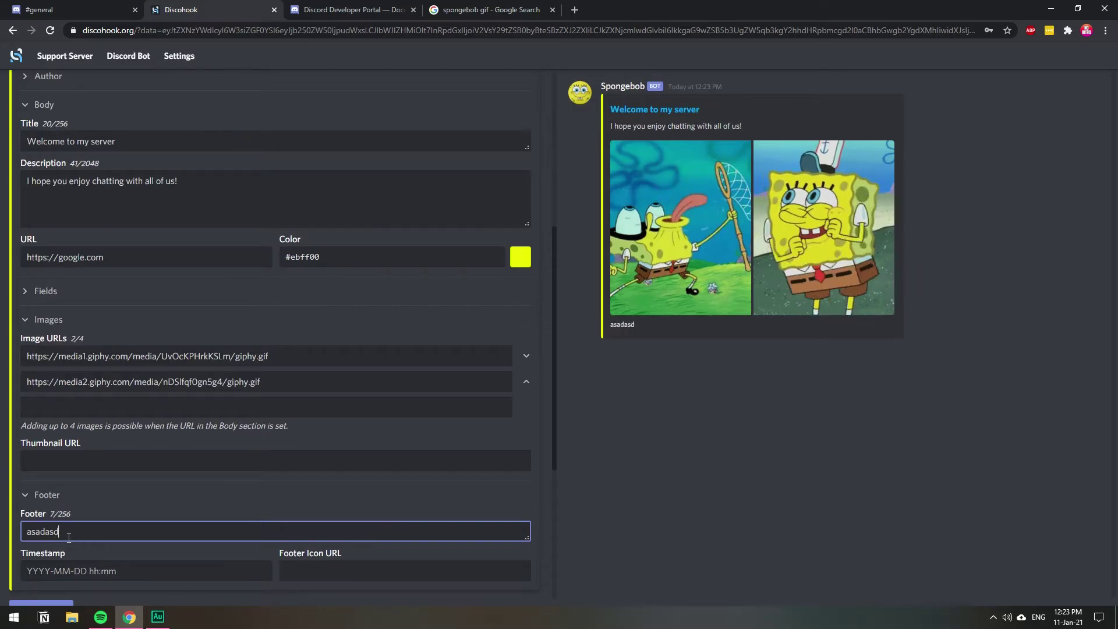
left_click(116, 570)
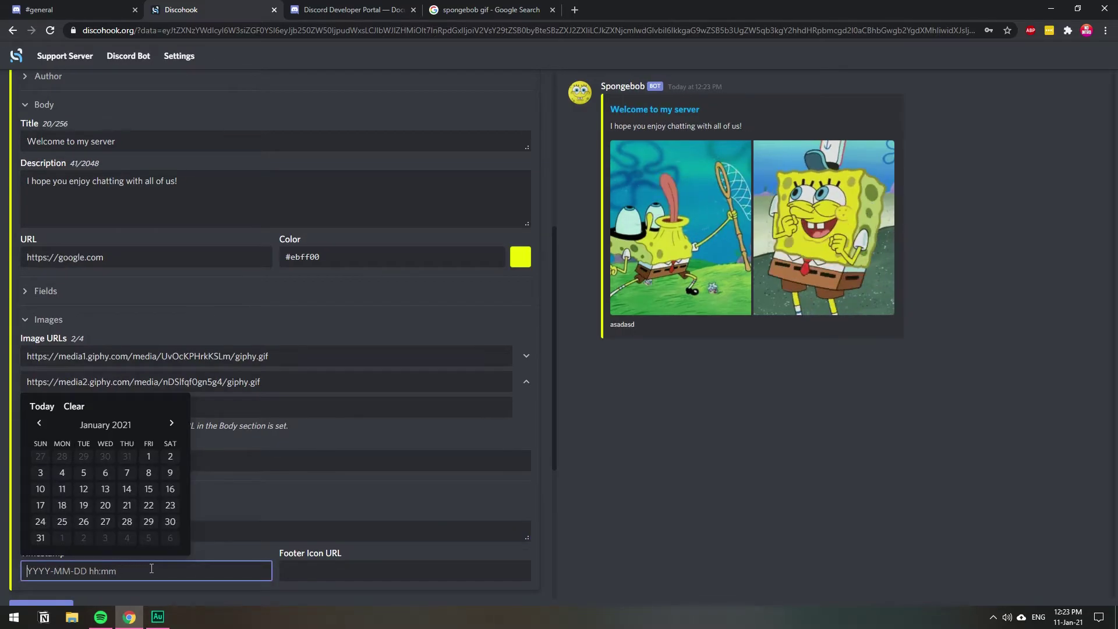
left_click(104, 473)
left_click(274, 513)
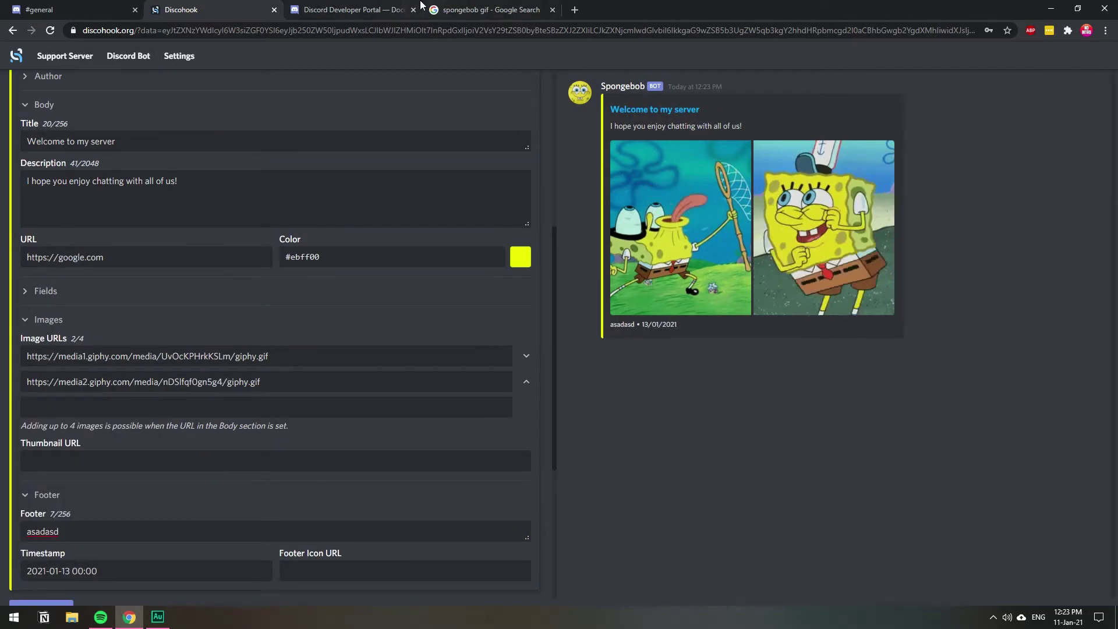
- Fetch a SpongeBob footer icon and change the footer text to 'Spongy'
left_click(466, 9)
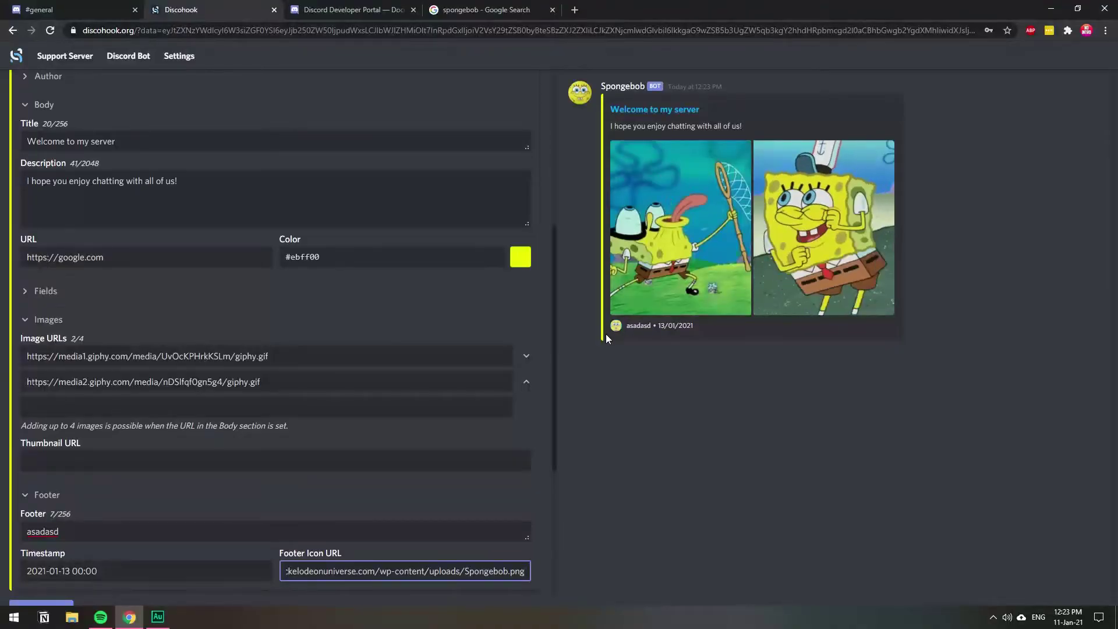
key("shift+Tab")
key("shift+Tab")
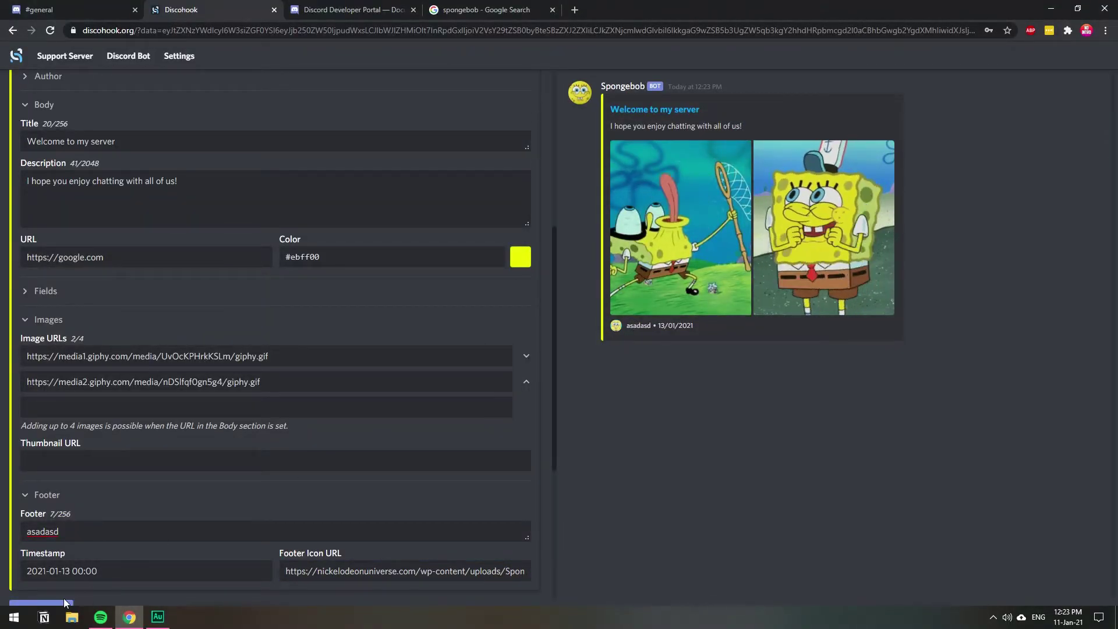
type("Spongy")
left_click(680, 422)
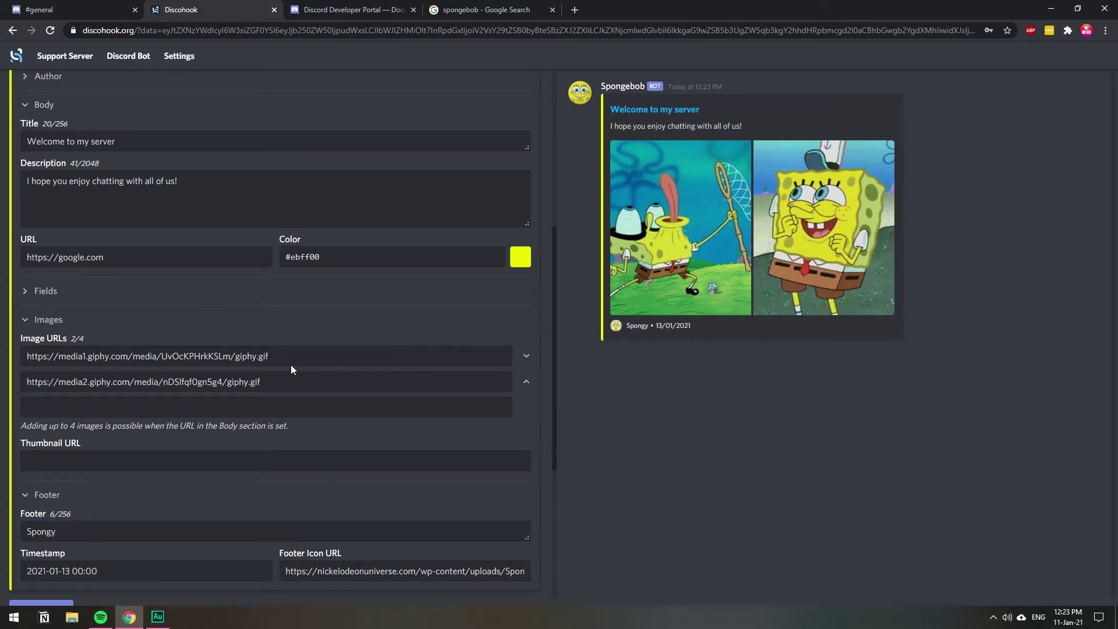
left_click(27, 292)
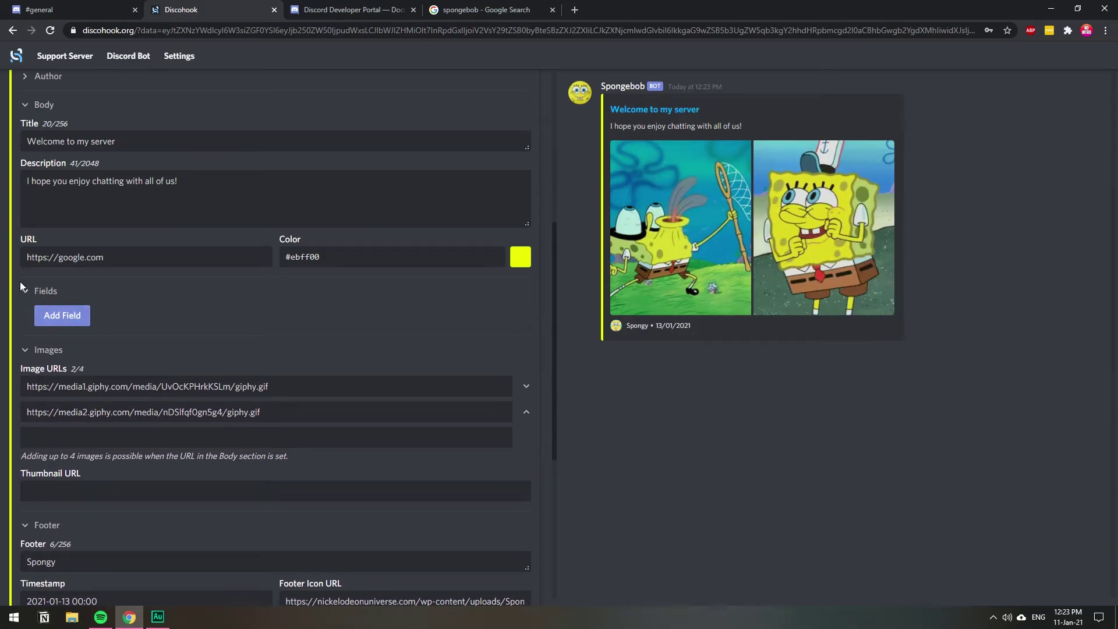
- Add Field 1 with the name 'Rules' and the value 'Enjoy!'
left_click(58, 317)
left_click(68, 307)
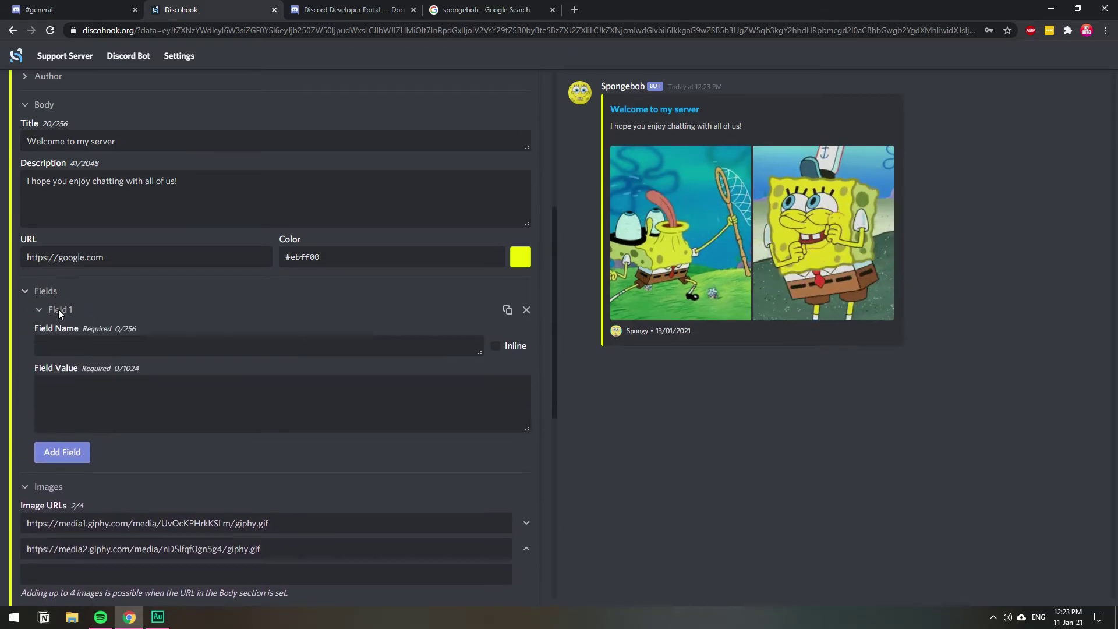
left_click(66, 349)
type("Rules")
key("Tab")
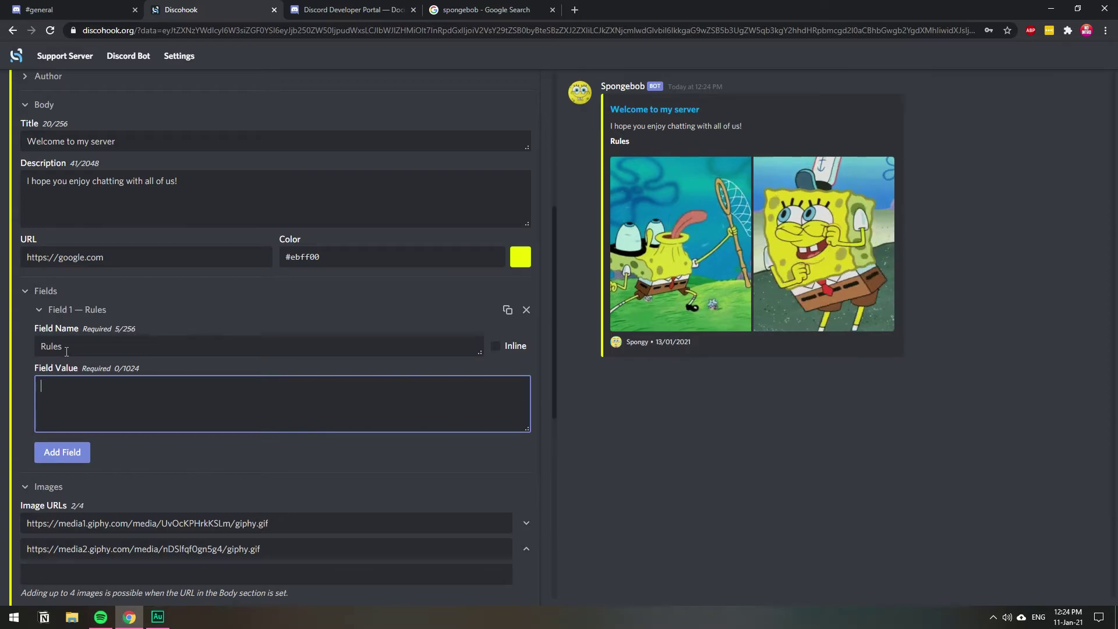
type("Enjoy!")
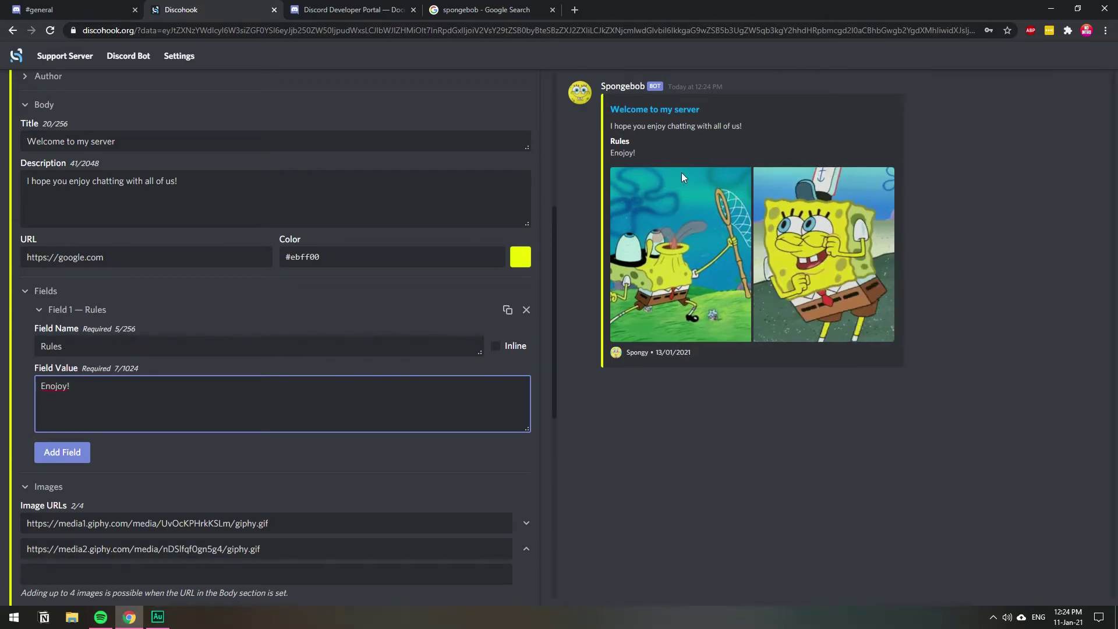
scroll(320, 502, "down", 4)
- Send the embed through the webhook and check it posted in Discord's #general channel
scroll(320, 502, "up", 10)
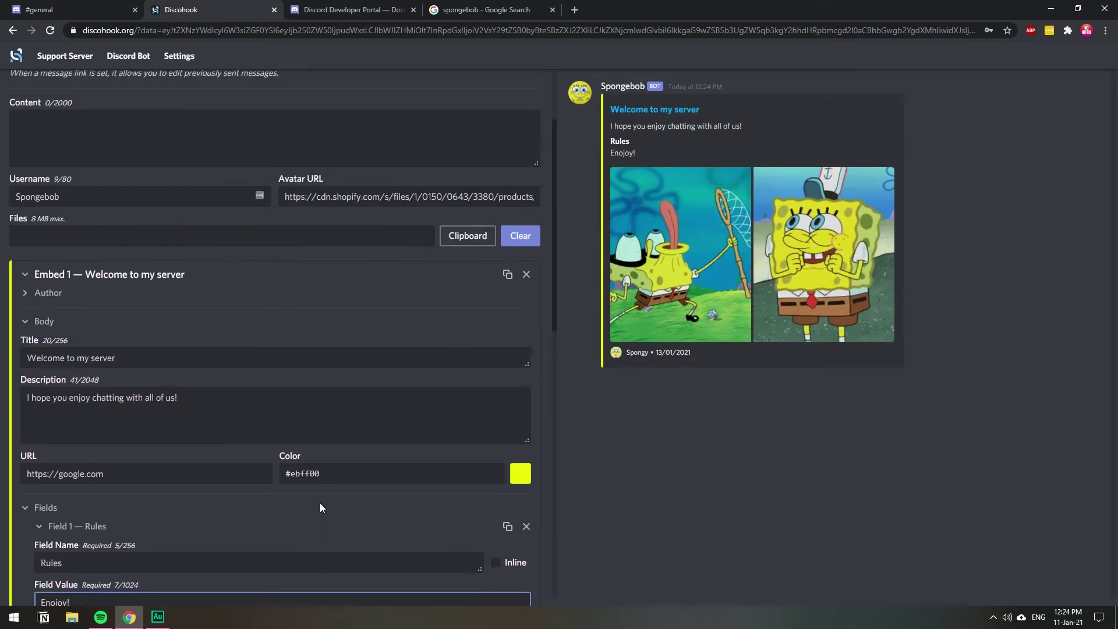
left_click(524, 136)
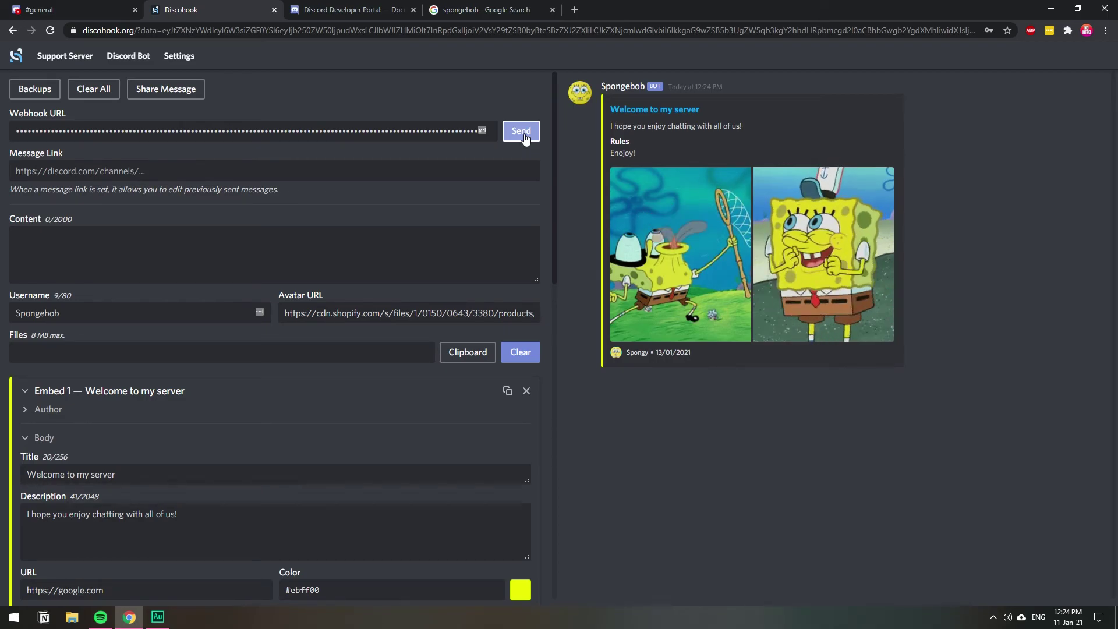
left_click(520, 131)
key("ctrl+1")
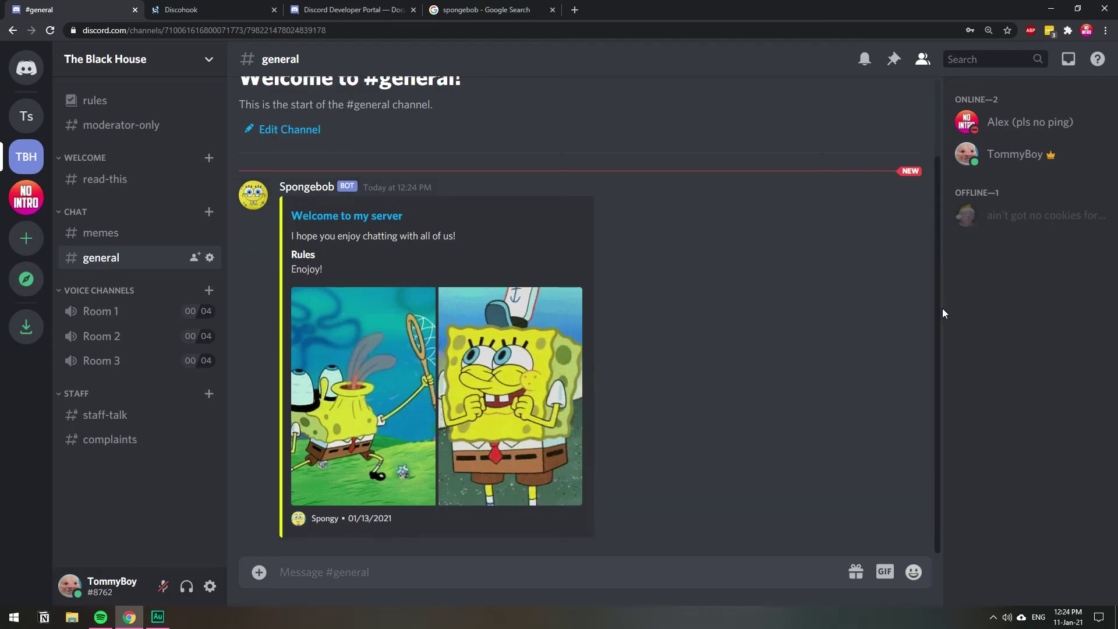
left_click_drag(939, 310, 947, 358)
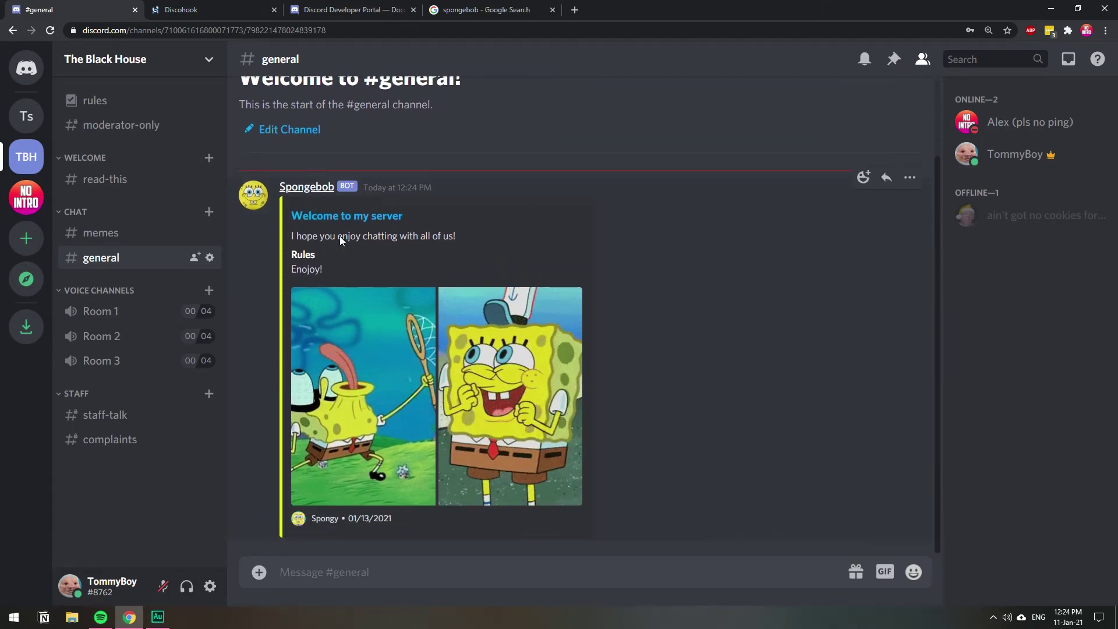
key("ctrl+minus")
key("ctrl+minus")
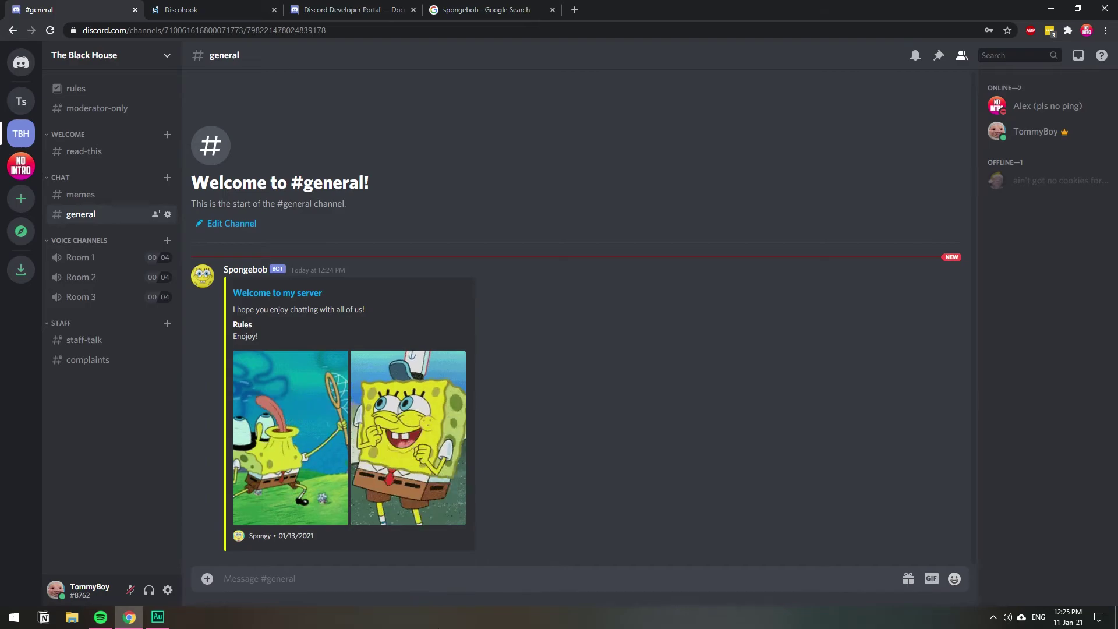